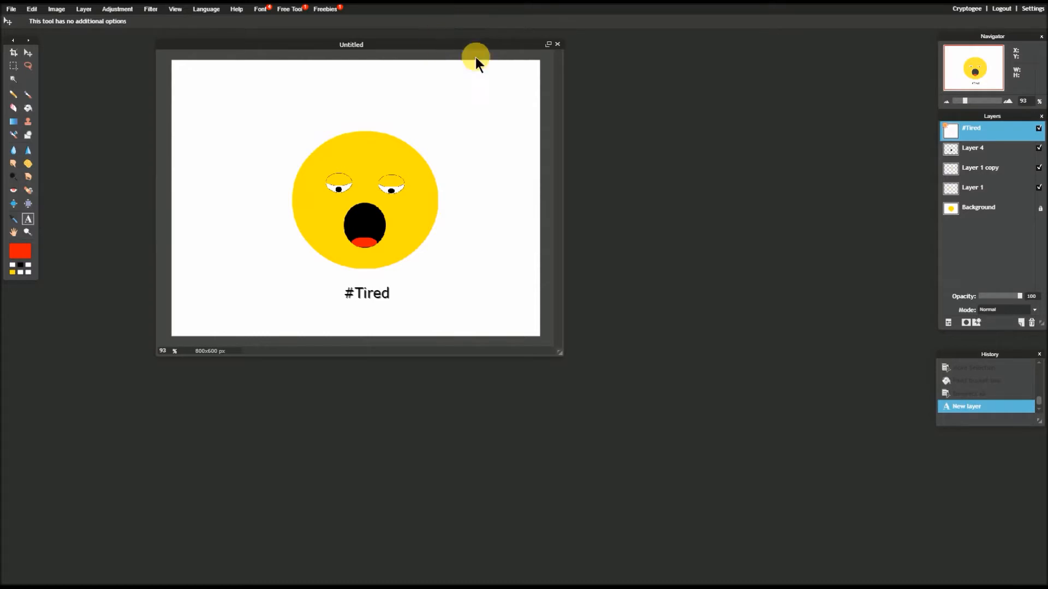
Step: Add the red text "pixlr.com/editor" to the image and place it centred just above the yawning face
drag(476, 57, 479, 59)
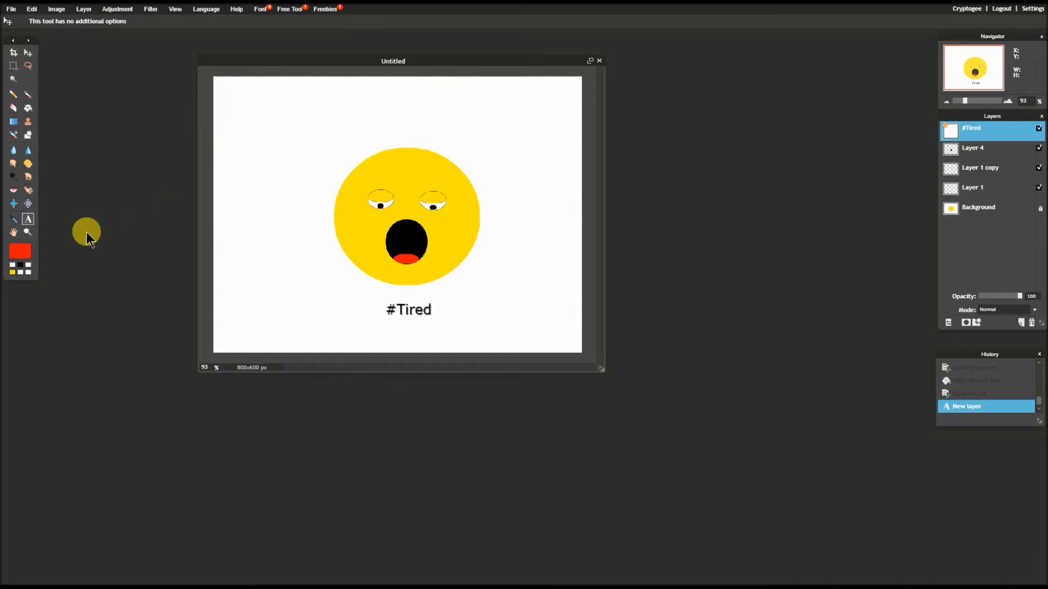
click(29, 220)
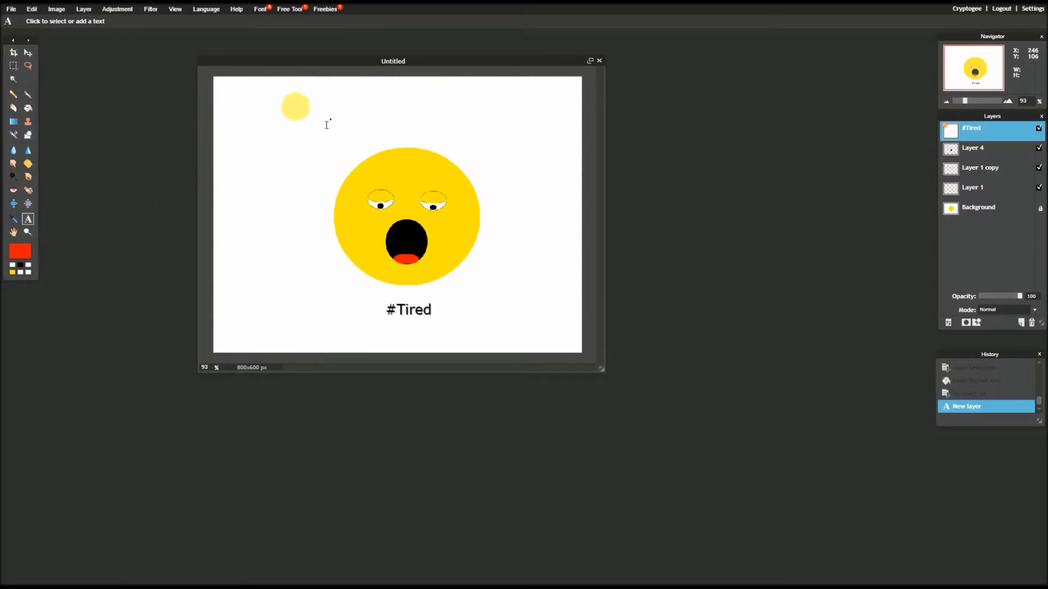
click(301, 91)
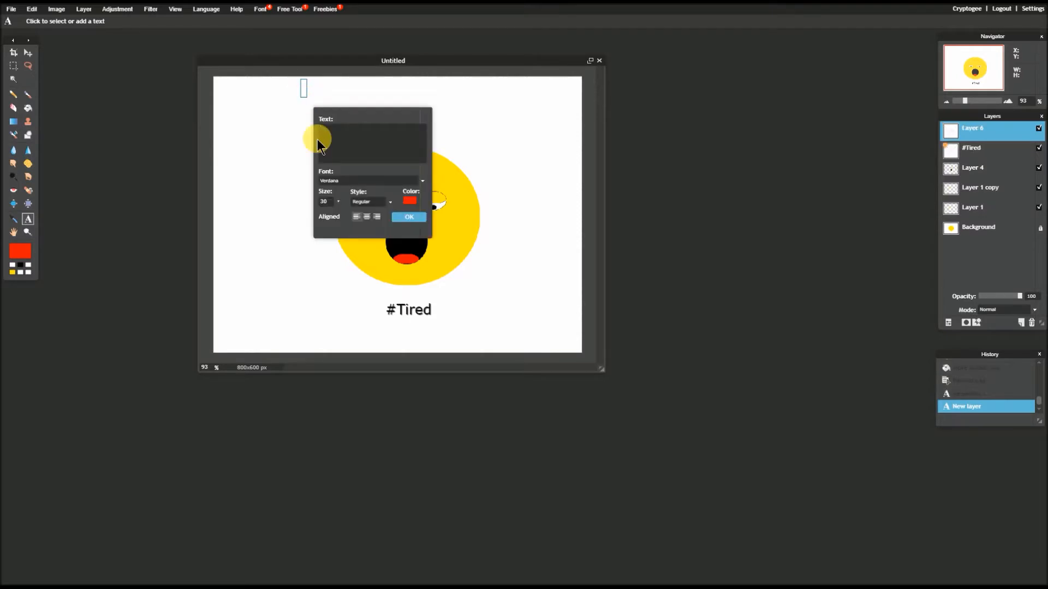
text(pixlr.com/editor)
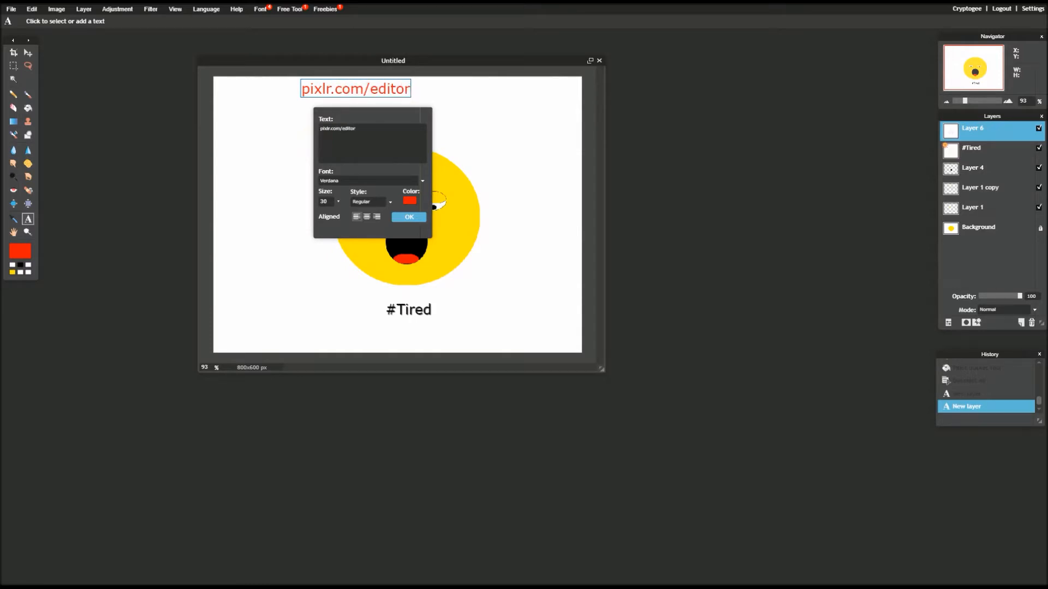
drag(390, 110, 145, 376)
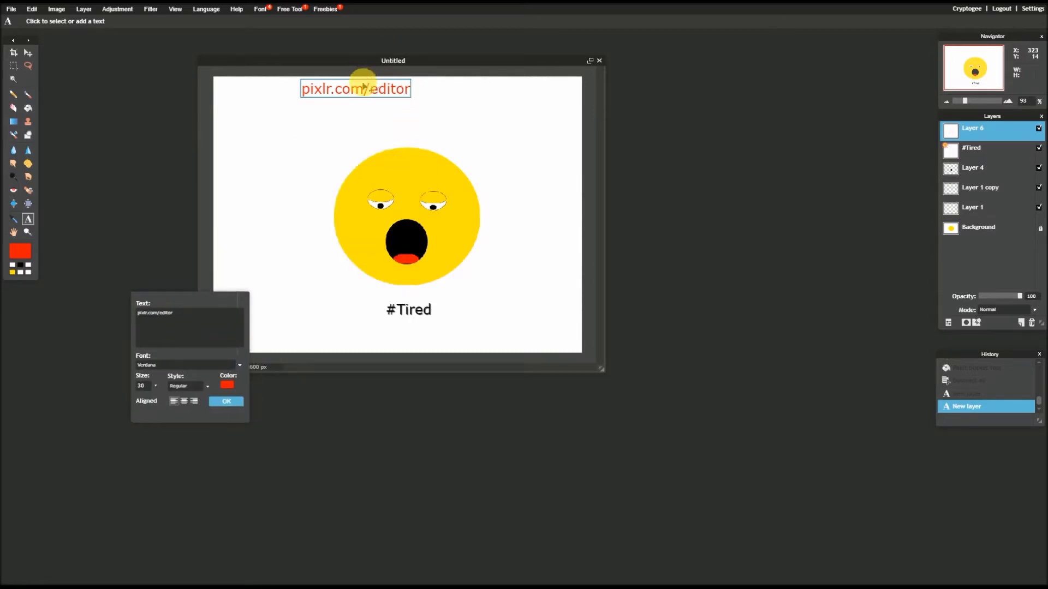
drag(363, 86, 422, 126)
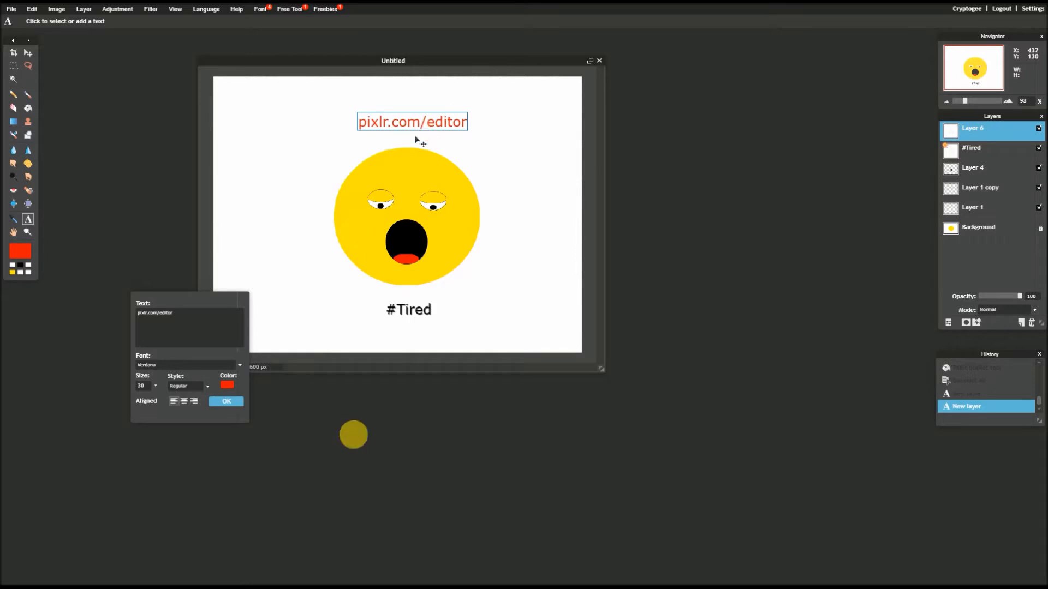
click(225, 401)
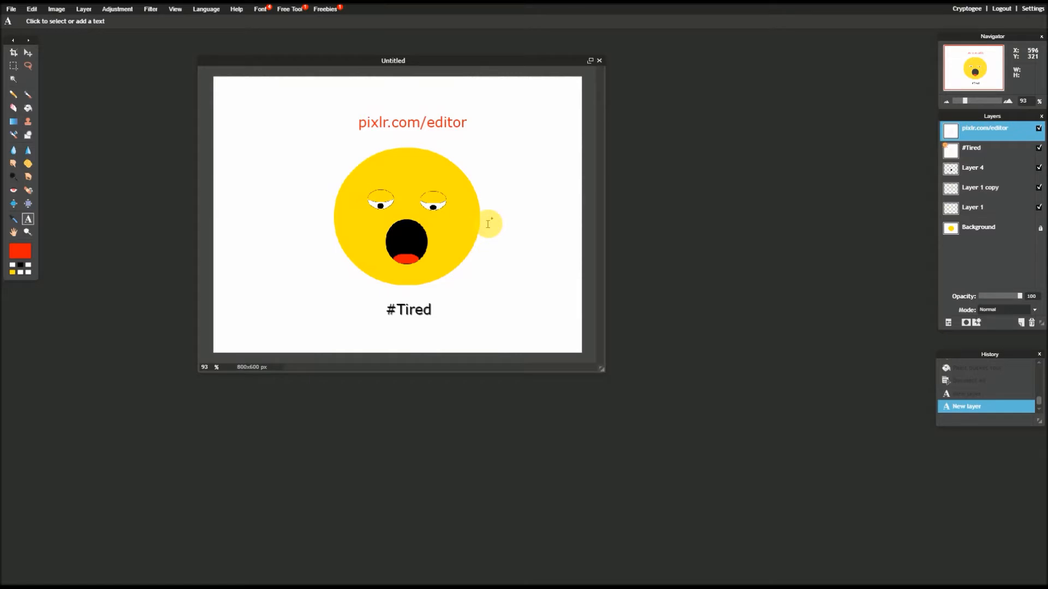
Step: Create a new 800 x 600 image named "Yawn emoji" and position its window over the existing image
click(11, 8)
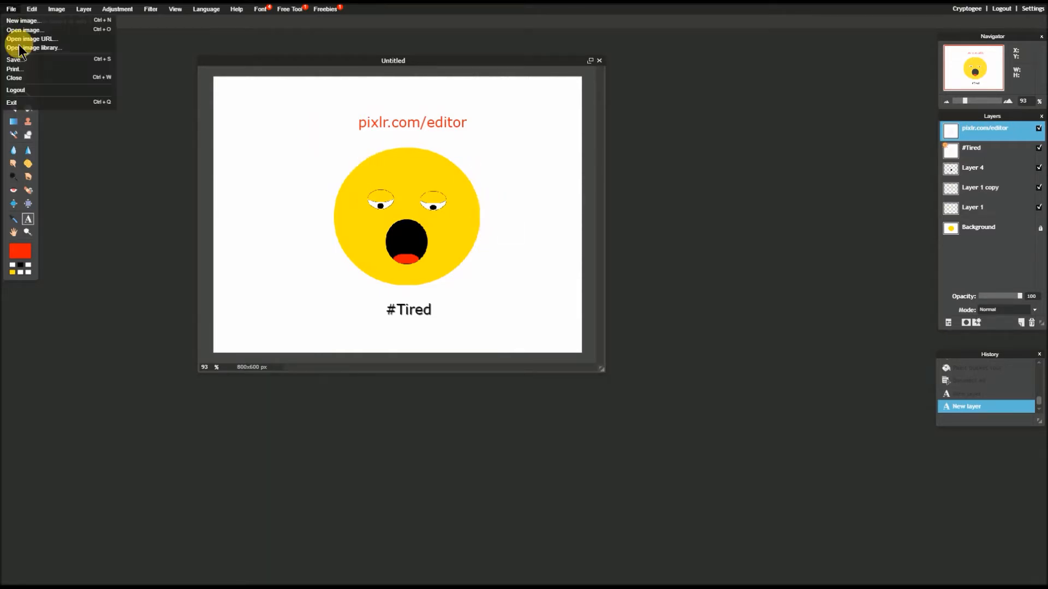
click(20, 21)
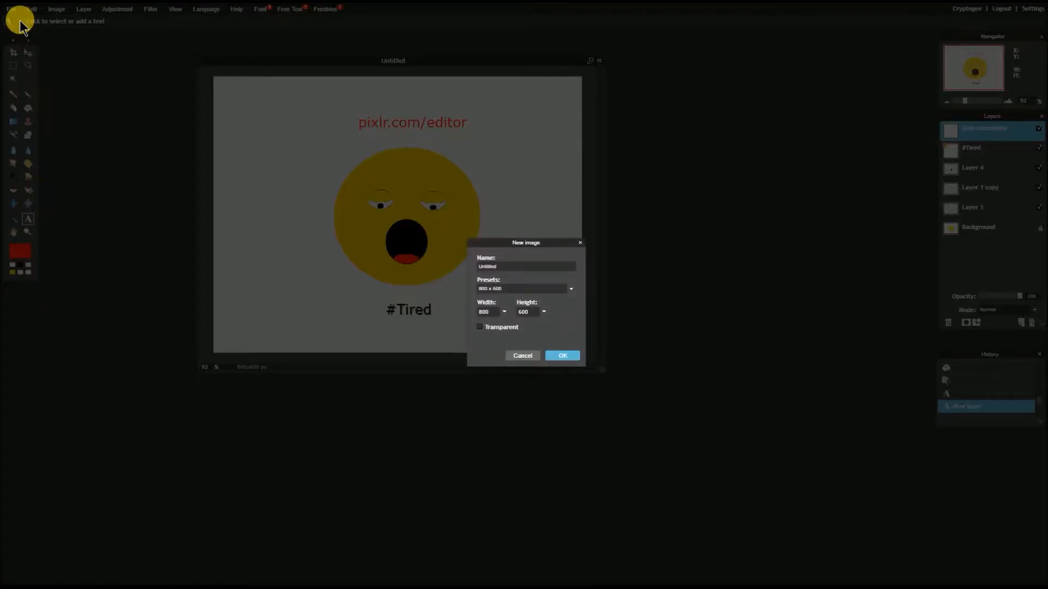
double_click(508, 268)
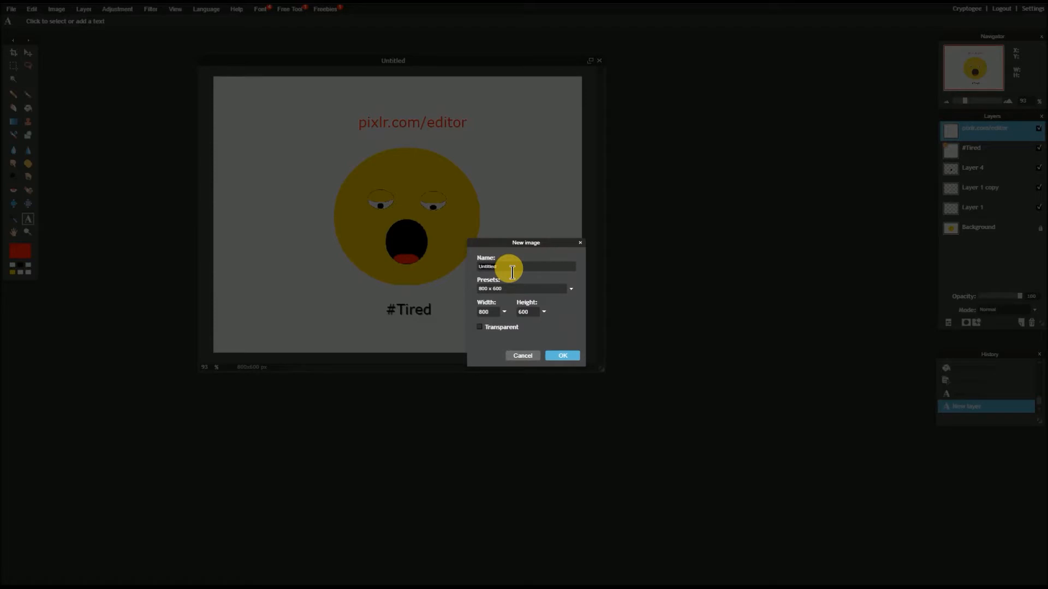
text(Yawn emoji)
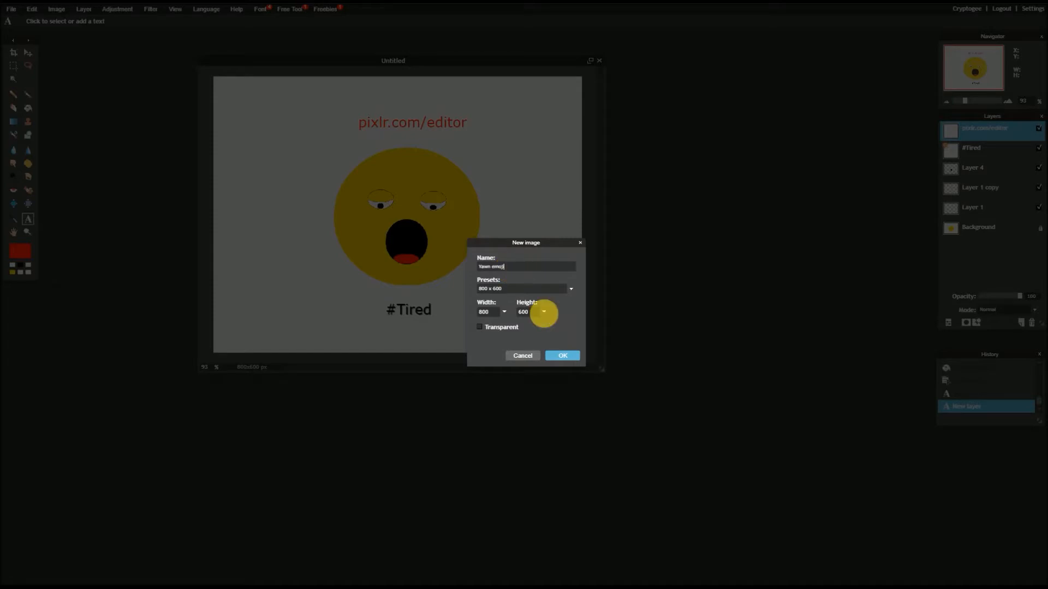
click(564, 355)
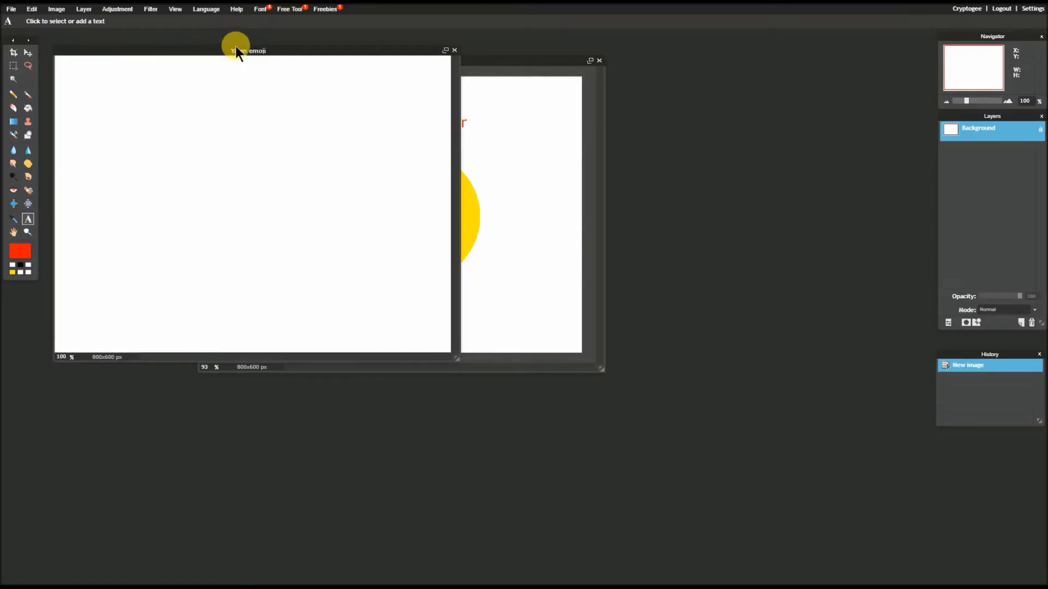
drag(238, 53, 360, 64)
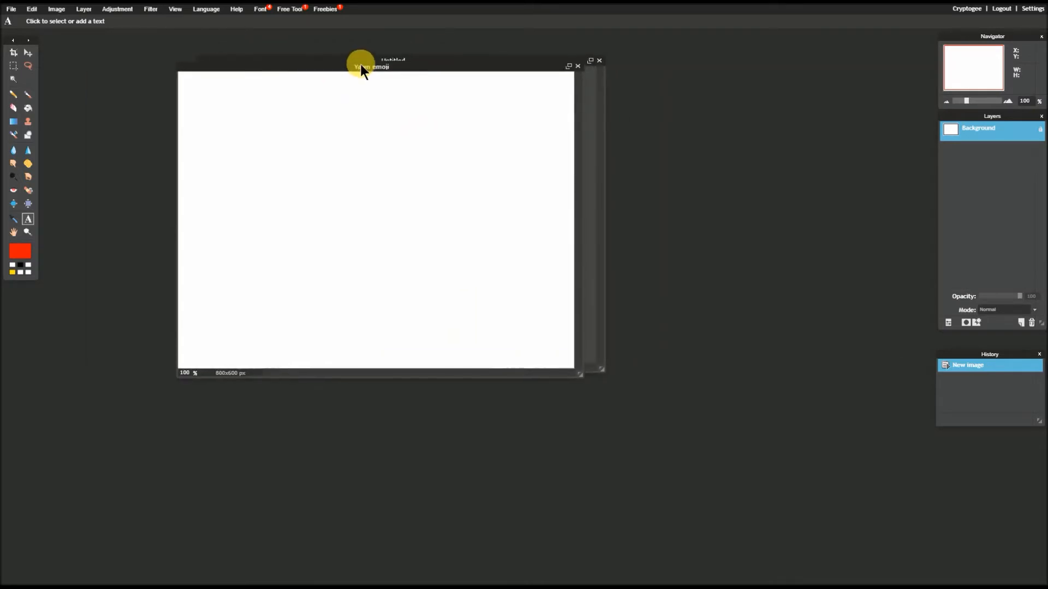
mouse_move(362, 145)
mouse_down()
mouse_move(384, 241)
mouse_move(378, 62)
mouse_up()
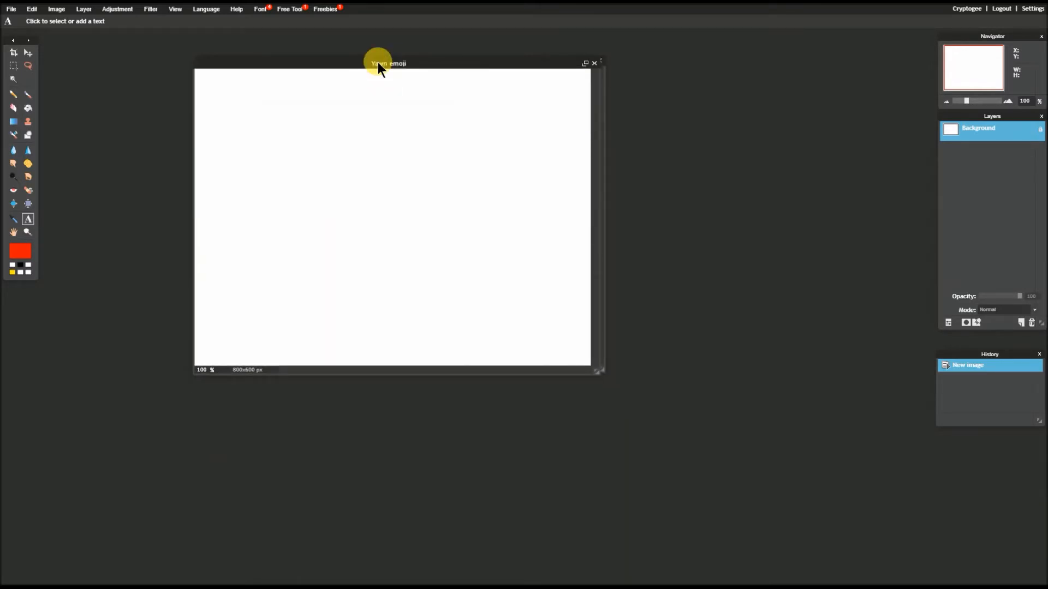
Step: Make a circular marquee selection about 307 x 299 px and move it near the middle of the canvas
click(13, 66)
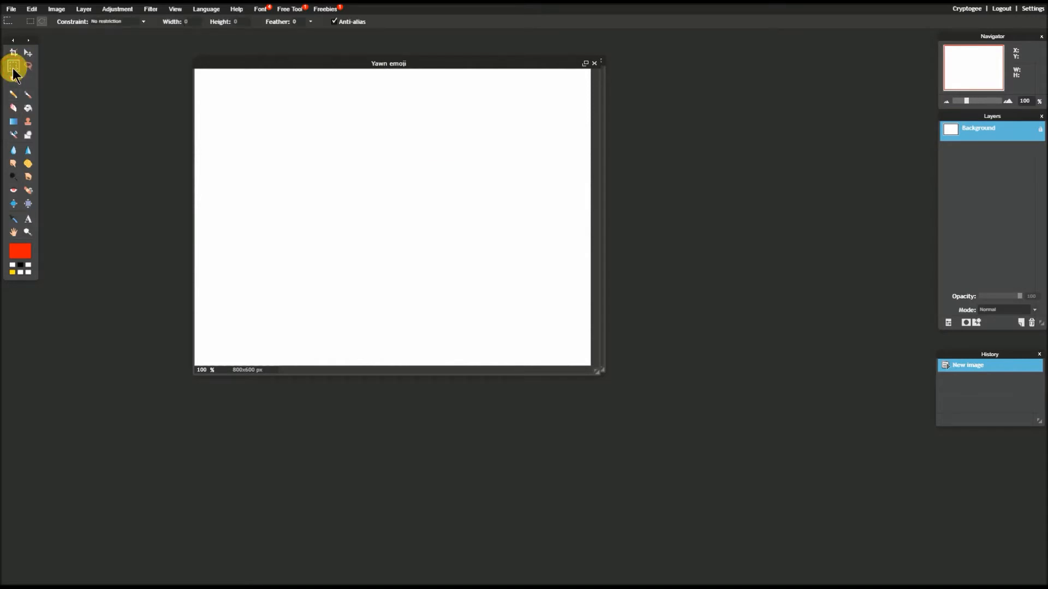
click(40, 24)
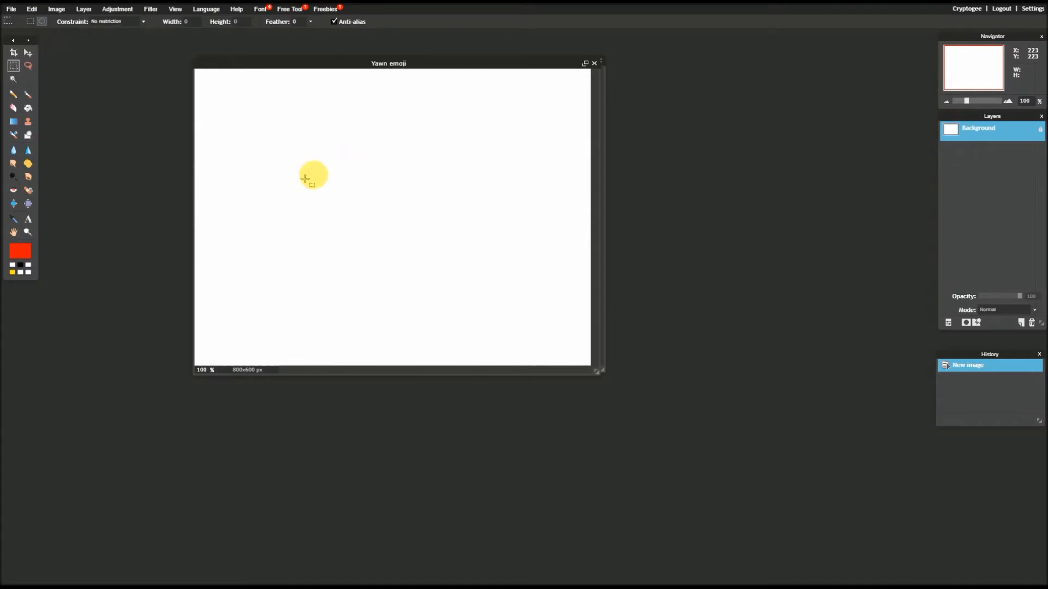
drag(323, 164, 475, 312)
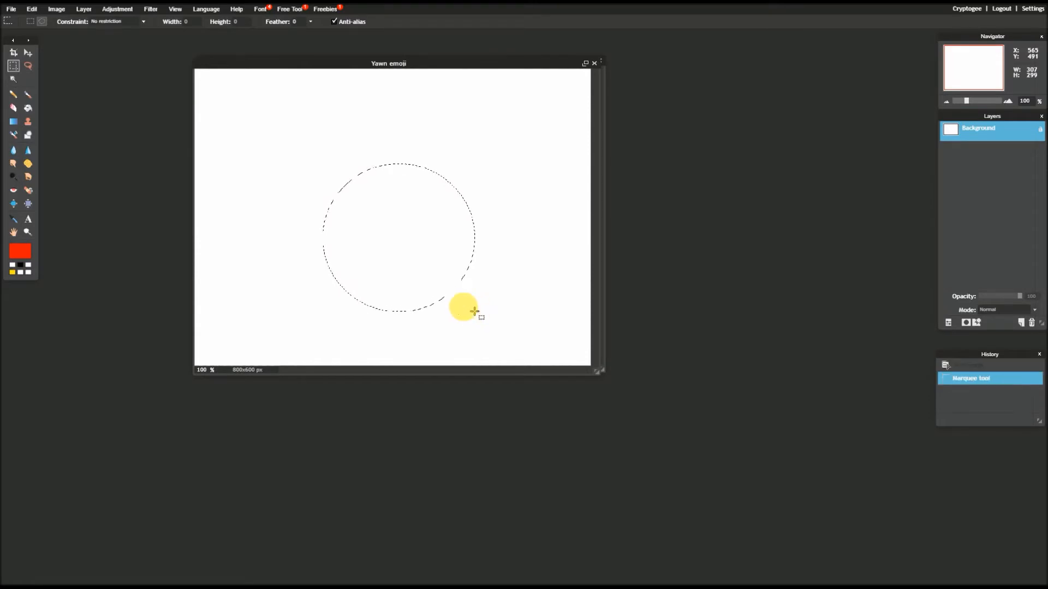
drag(402, 224, 390, 190)
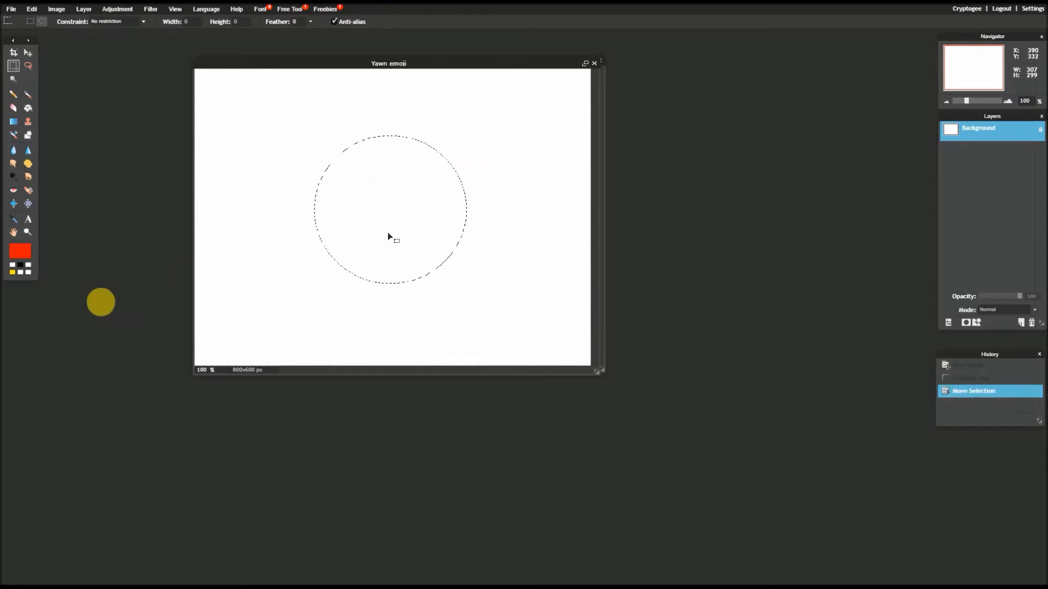
Step: Fill the large circular selection with yellow (#ffee00) using the Paint bucket, and deselect it
click(10, 274)
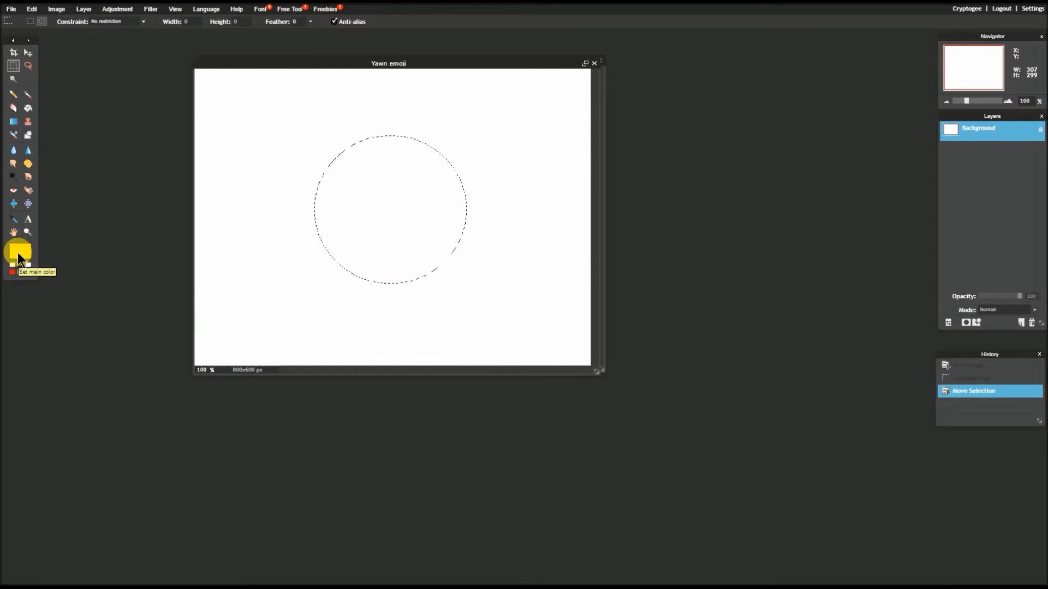
click(17, 252)
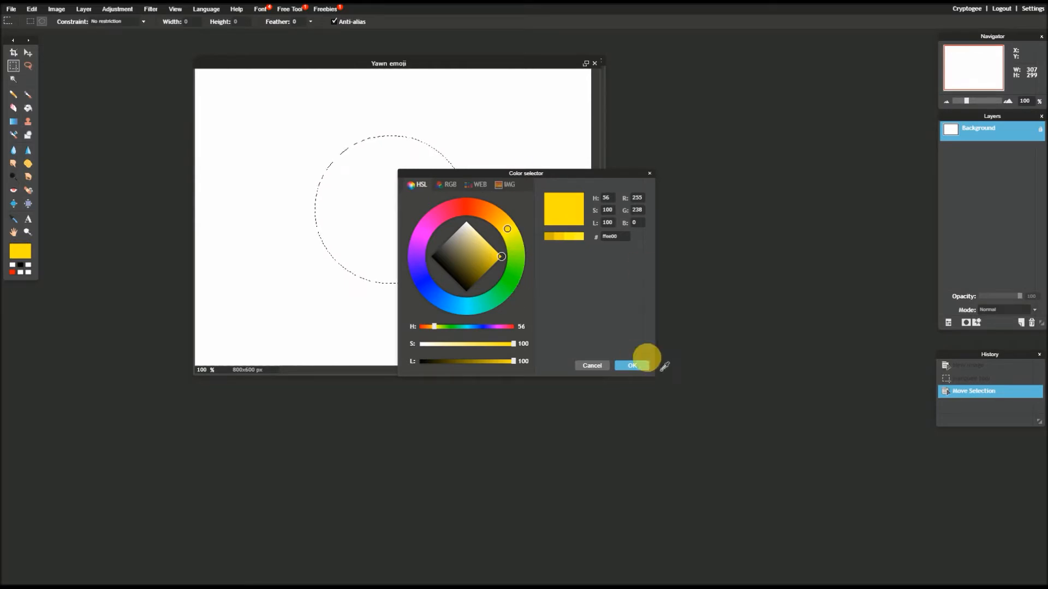
click(633, 365)
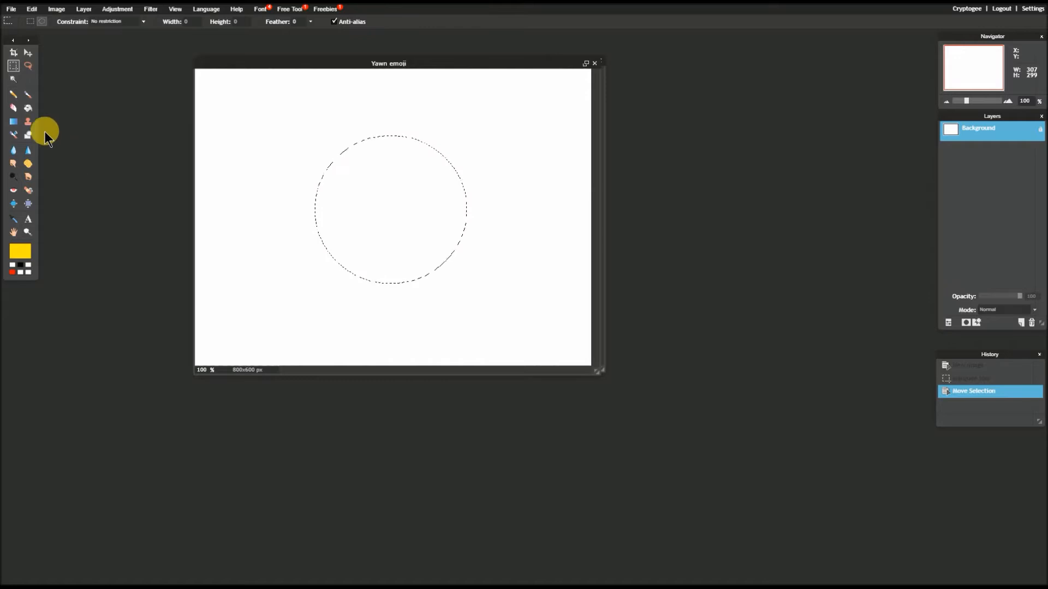
click(28, 108)
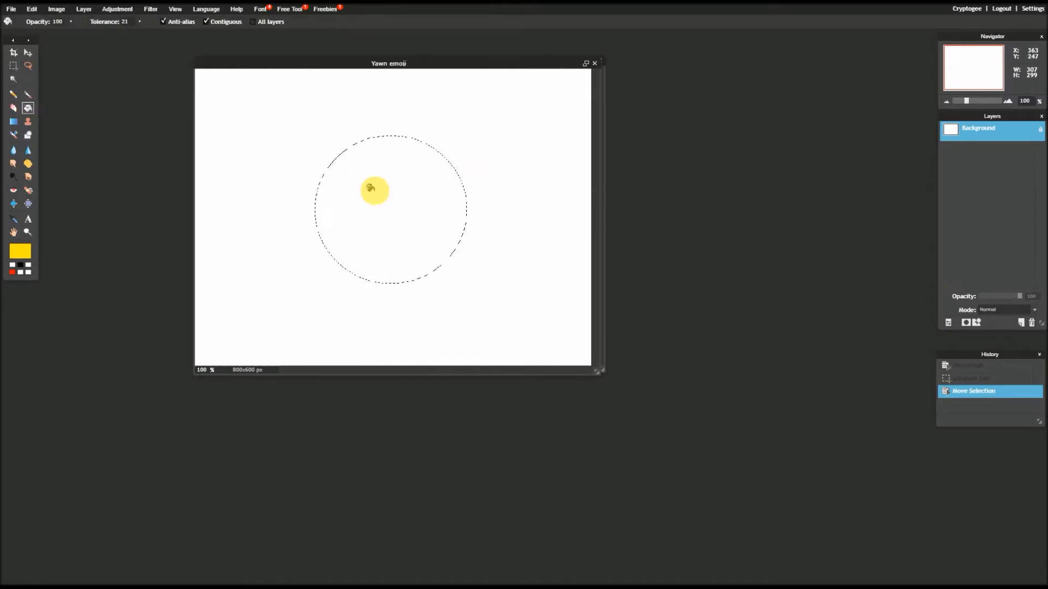
click(370, 187)
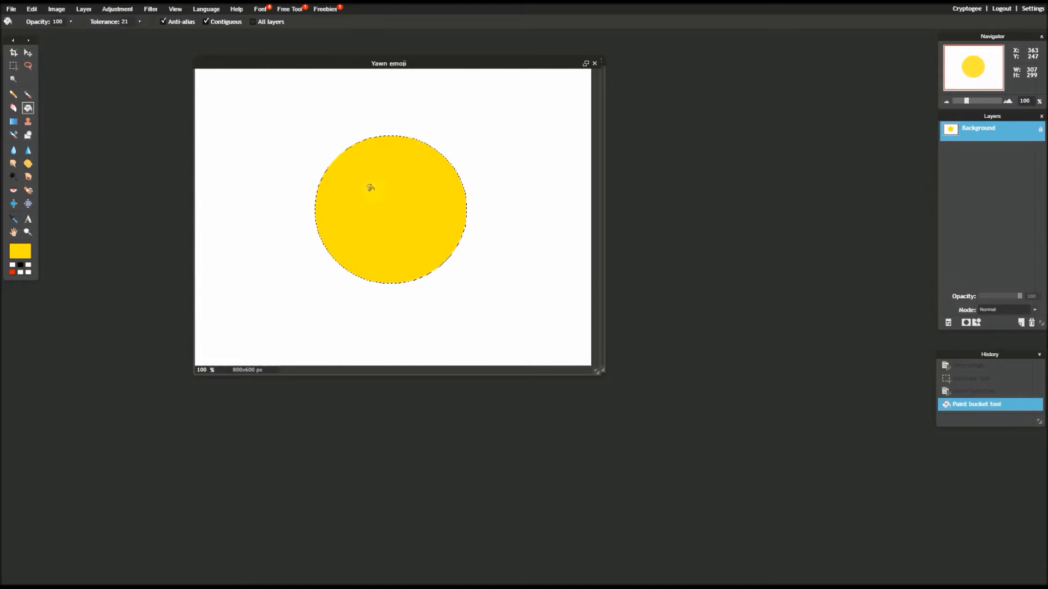
key(ctrl+d)
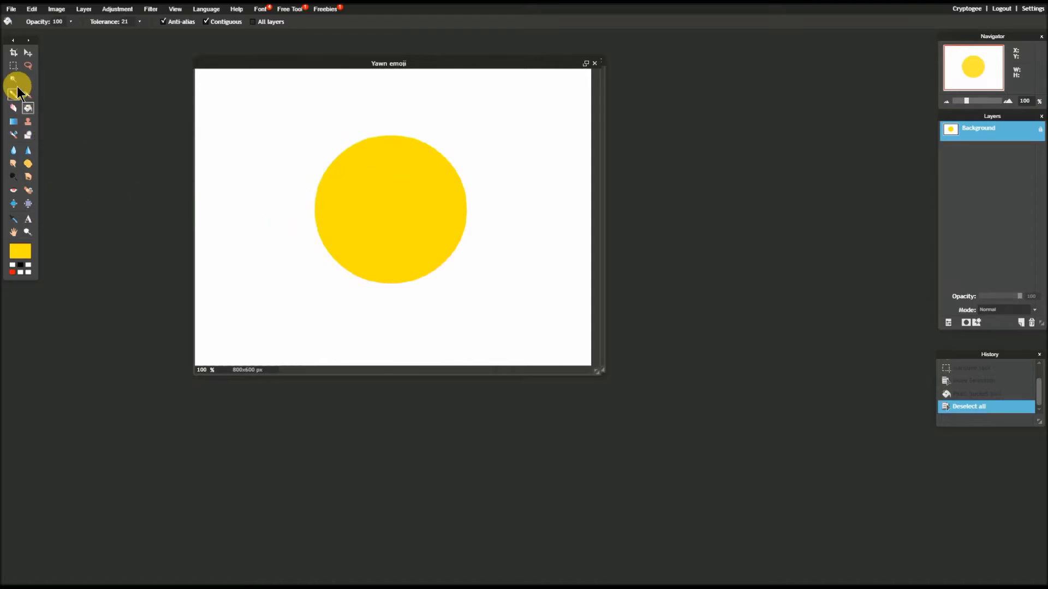
Step: Add a new layer above the background and rename it "Eye"
click(14, 66)
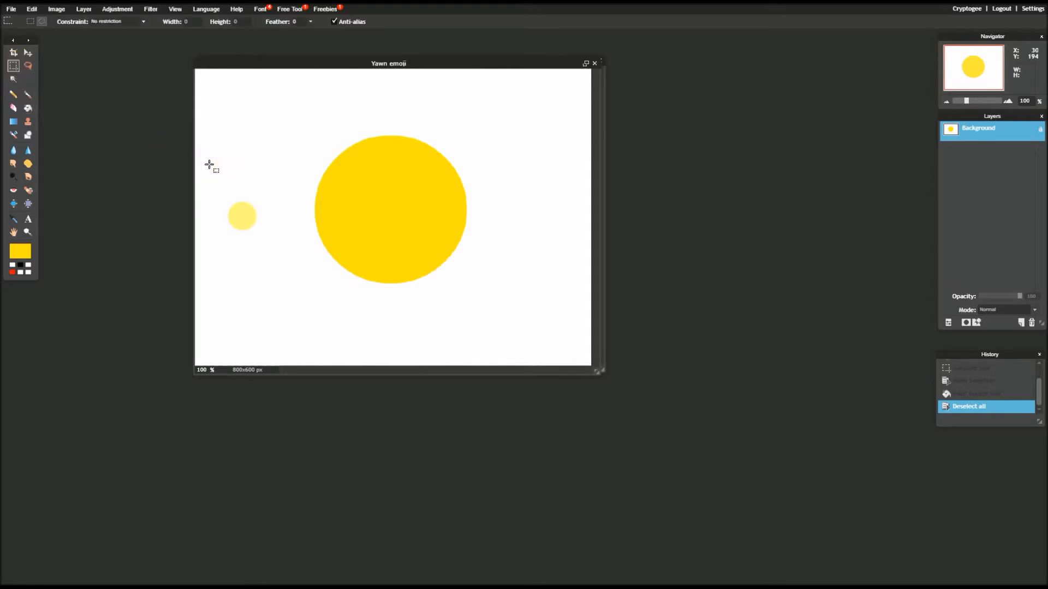
click(1020, 324)
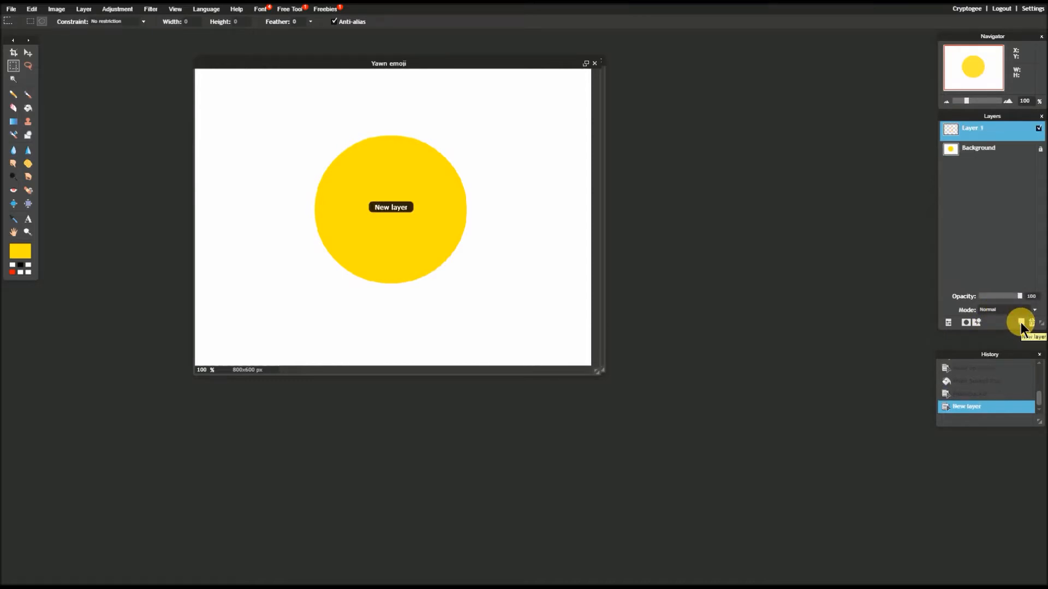
click(987, 130)
double_click(987, 131)
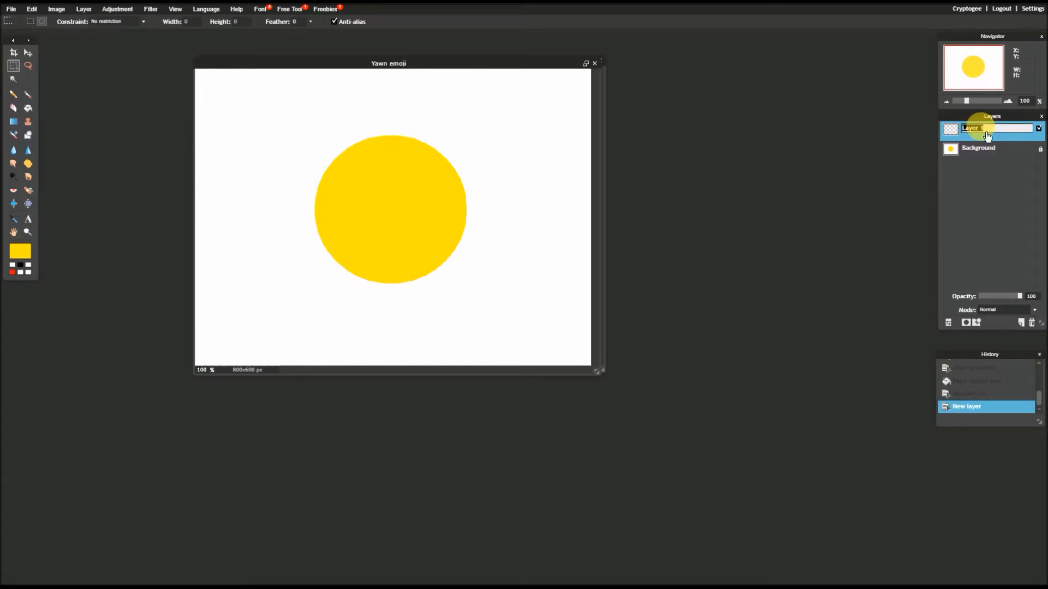
text(Eye)
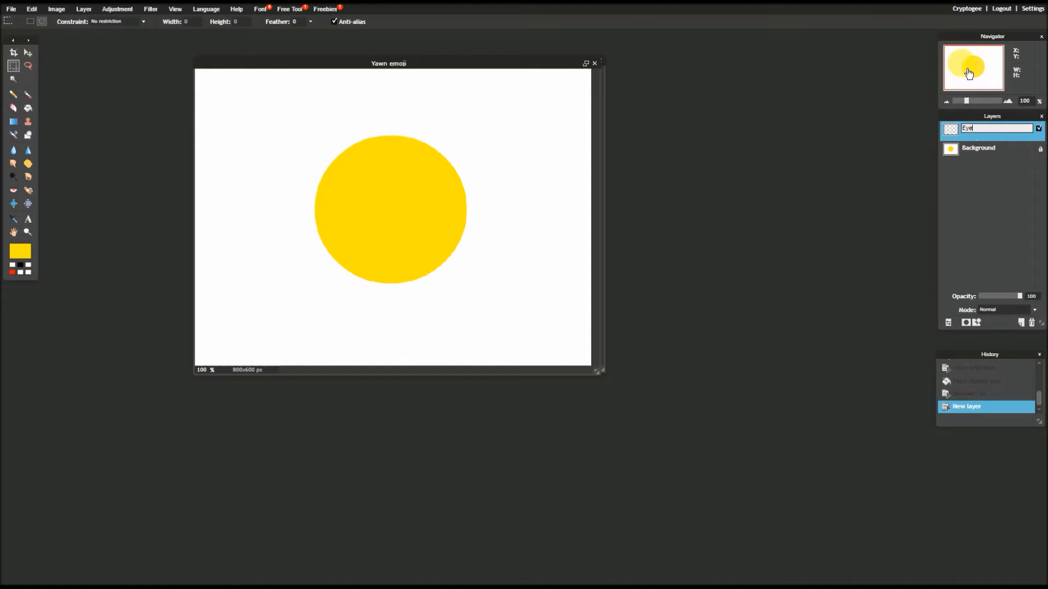
click(1012, 185)
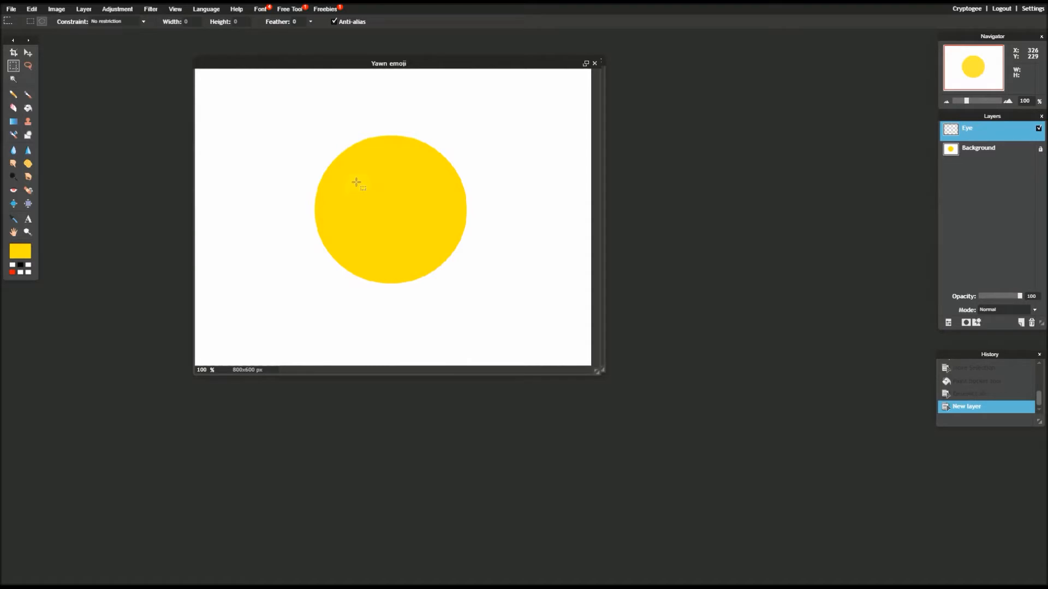
Step: Make a small circular selection about 44 x 43 px on the upper-left part of the yellow face
drag(356, 179, 377, 201)
drag(378, 201, 377, 201)
drag(370, 194, 367, 195)
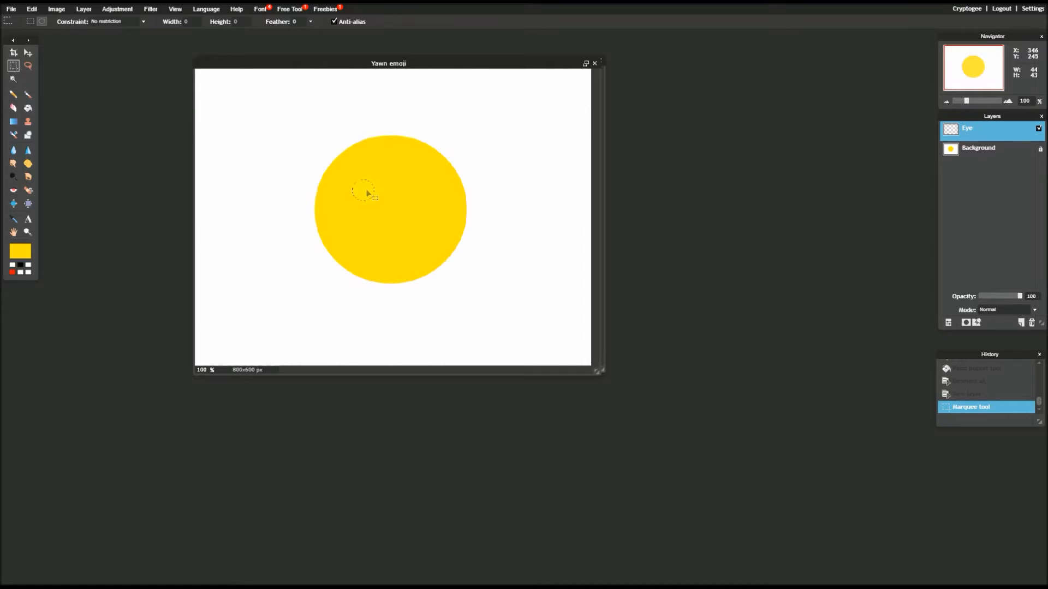
drag(368, 193, 367, 193)
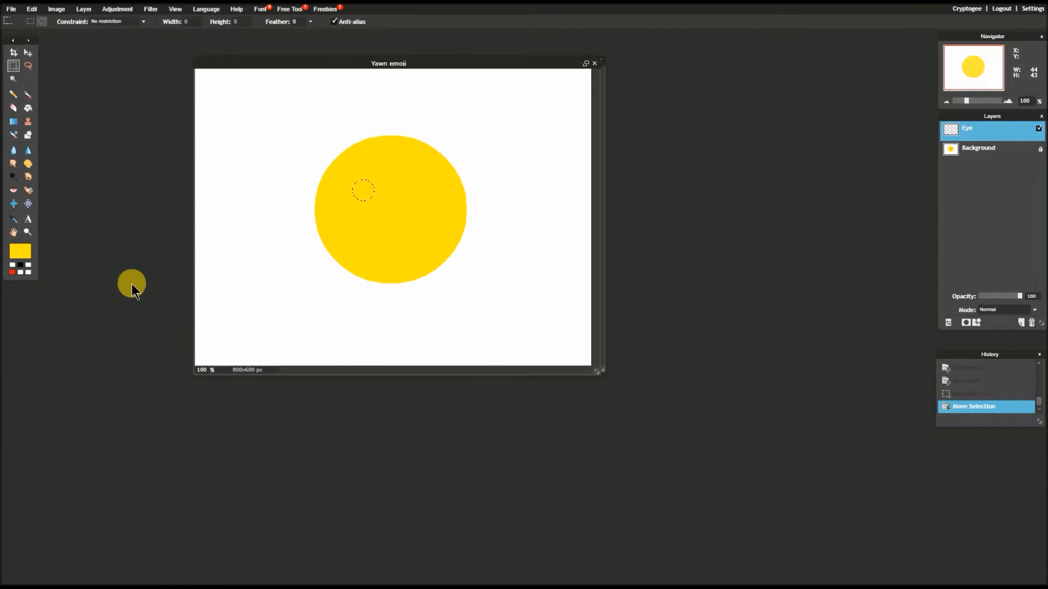
Step: Fill the small circular eye selection with black on the Eye layer using the Paint bucket
click(19, 266)
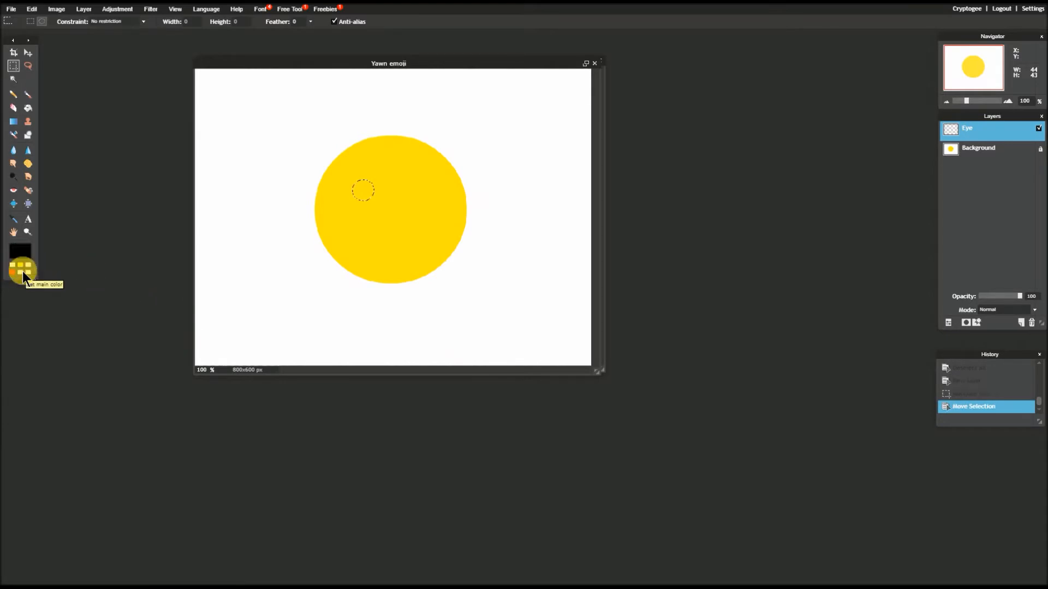
click(30, 110)
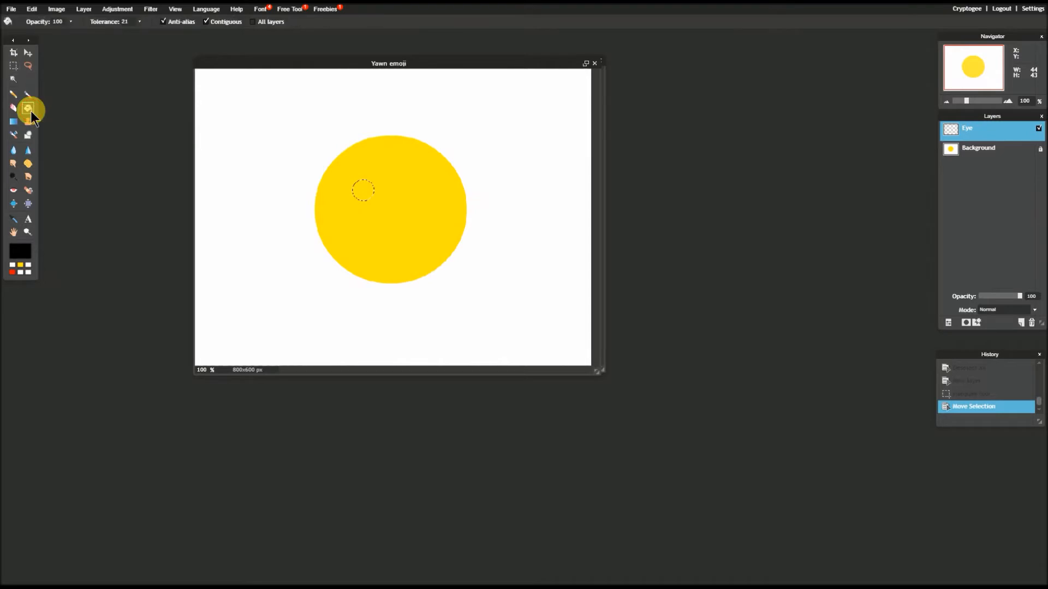
click(358, 191)
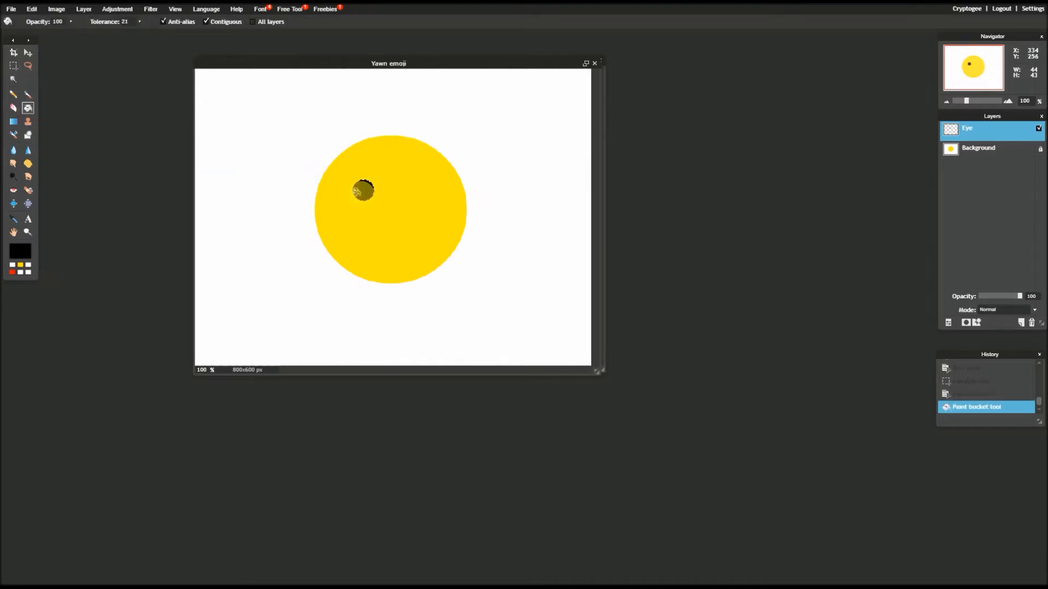
scroll(357, 191, up, 3)
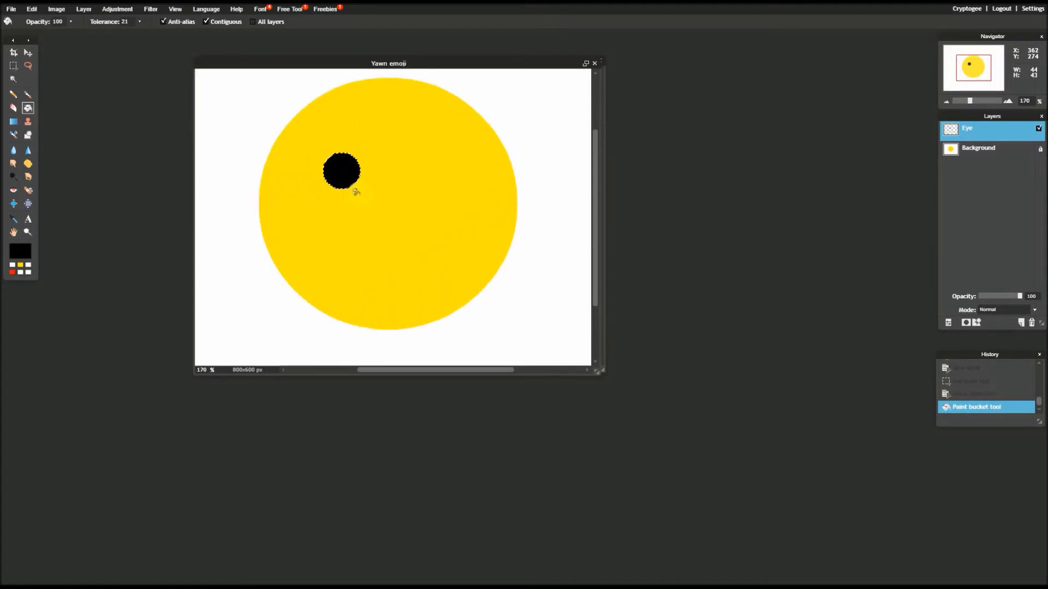
Step: Deselect the black-filled eye circle
mouse_move(394, 65)
mouse_down()
mouse_move(426, 156)
mouse_move(422, 279)
mouse_move(396, 211)
mouse_move(393, 68)
mouse_up()
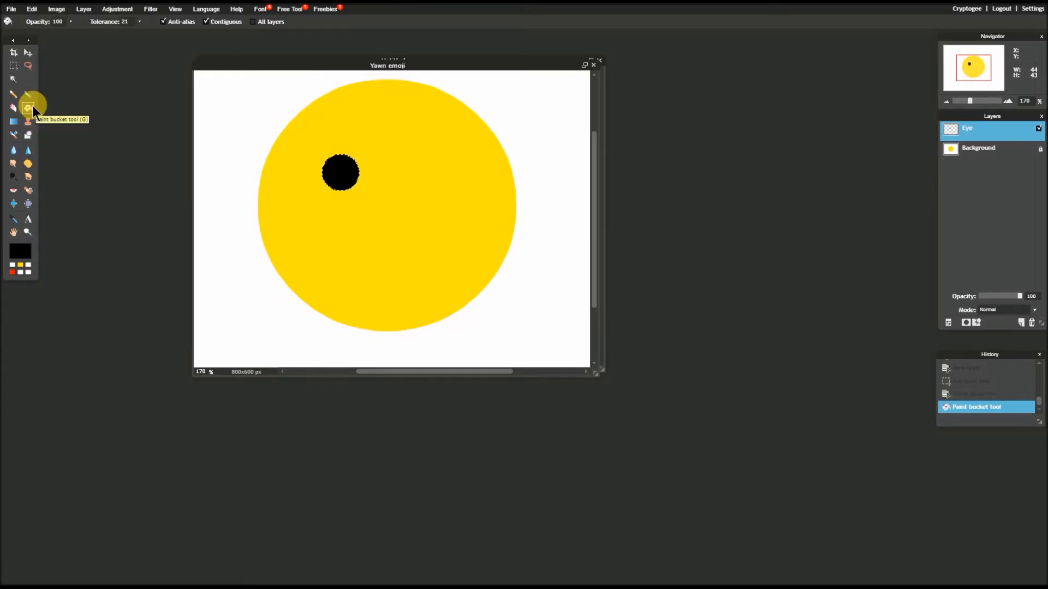
key(alt)
key(ctrl+d)
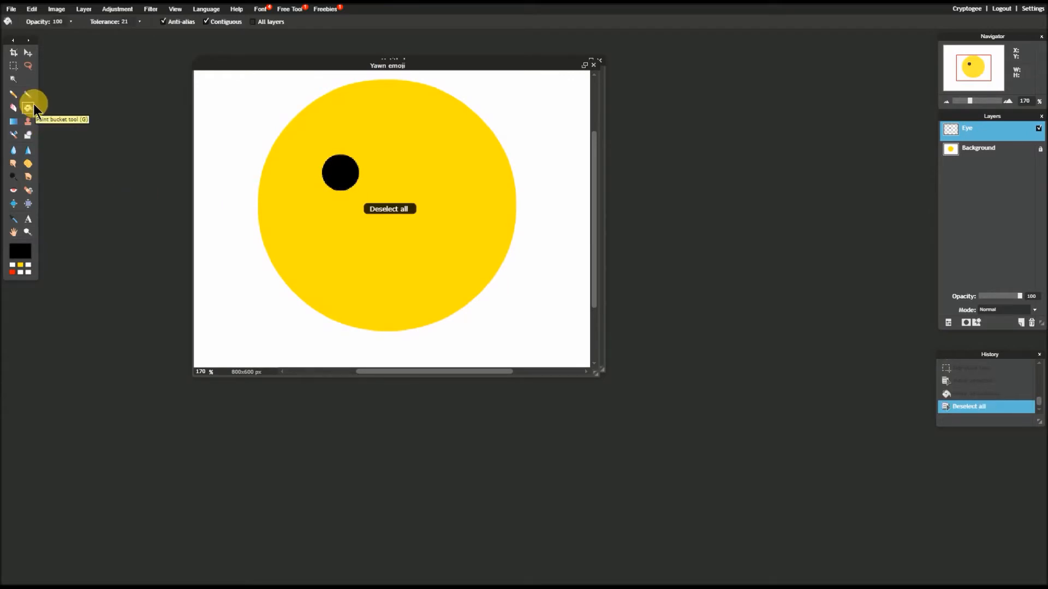
click(55, 10)
mouse_move(27, 11)
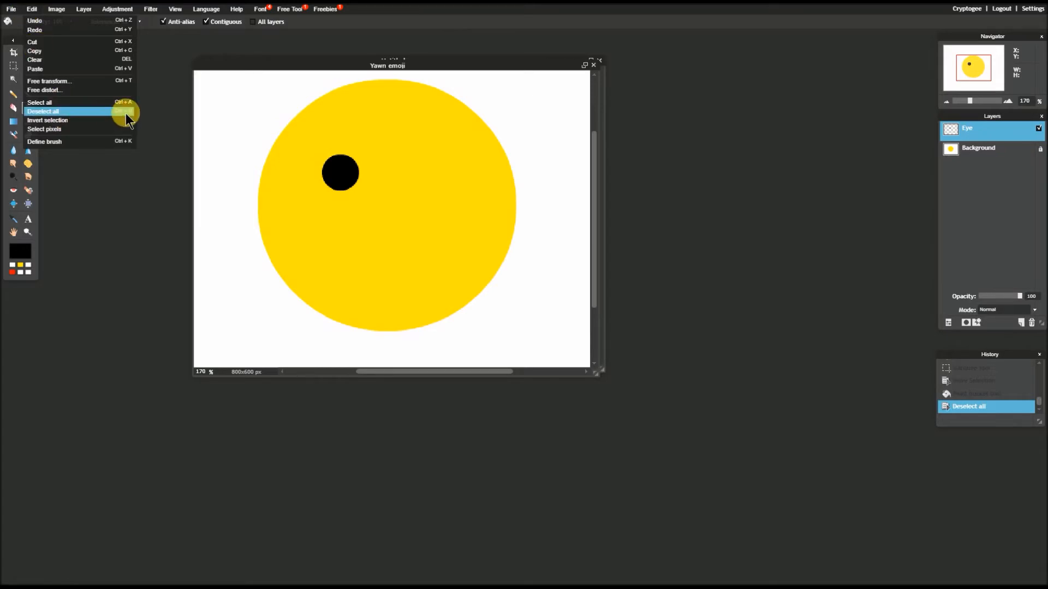
click(60, 204)
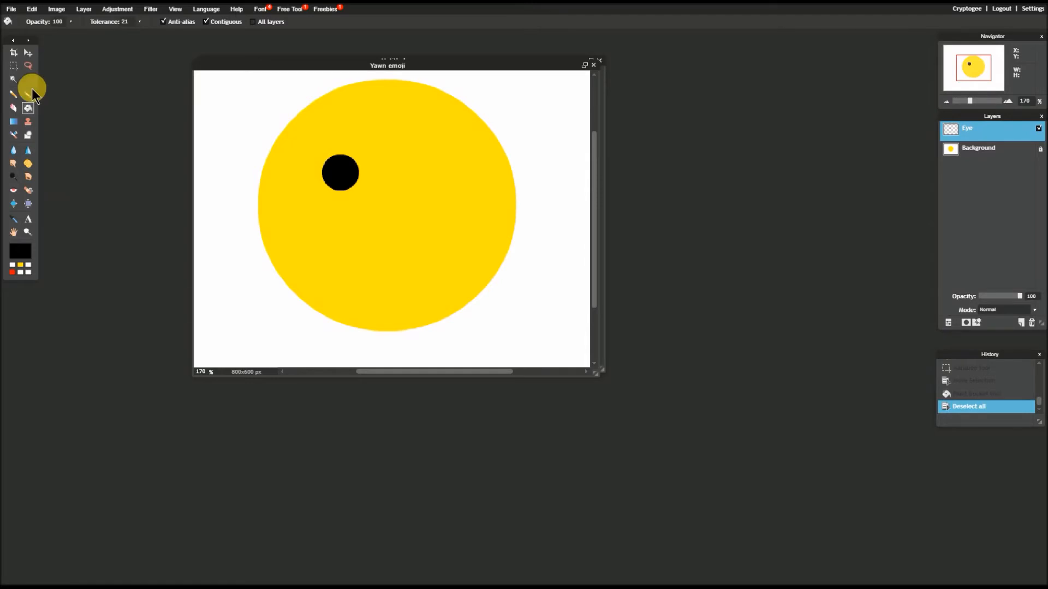
Step: Make a small elliptical selection about 14 x 10 px in the lower part of the black eye for the pupil
click(13, 68)
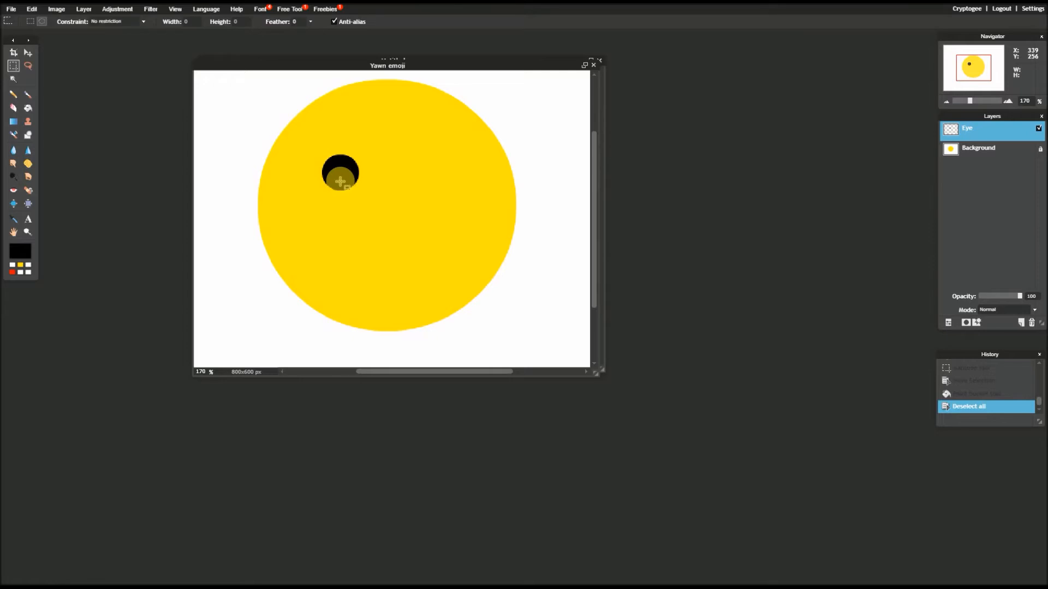
drag(341, 185, 346, 187)
drag(345, 186, 345, 186)
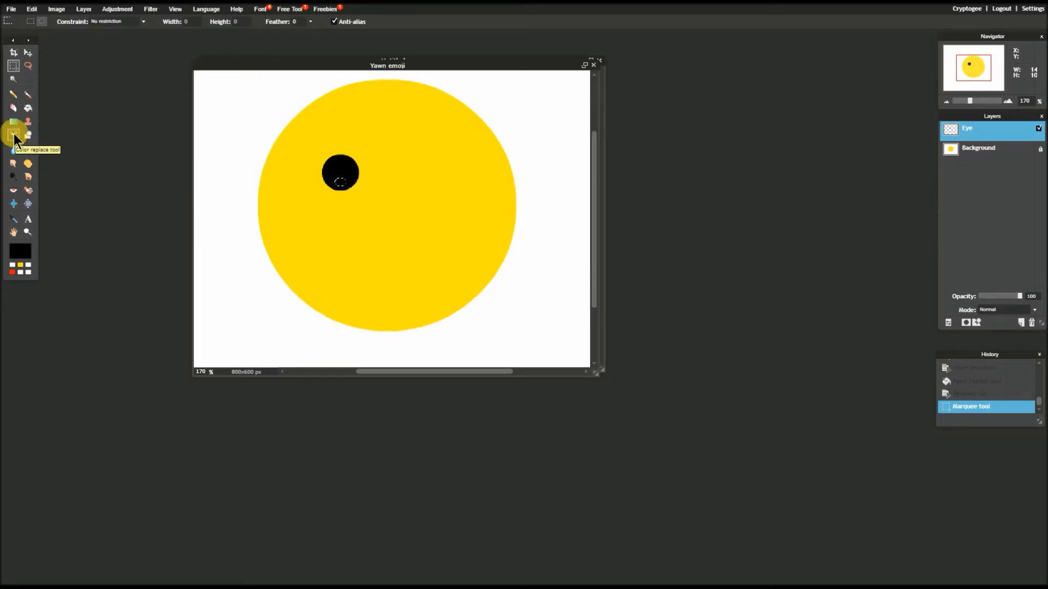
Step: Set the main colour to white and try to fill the black eye outside the pupil selection with the Paint bucket
click(26, 111)
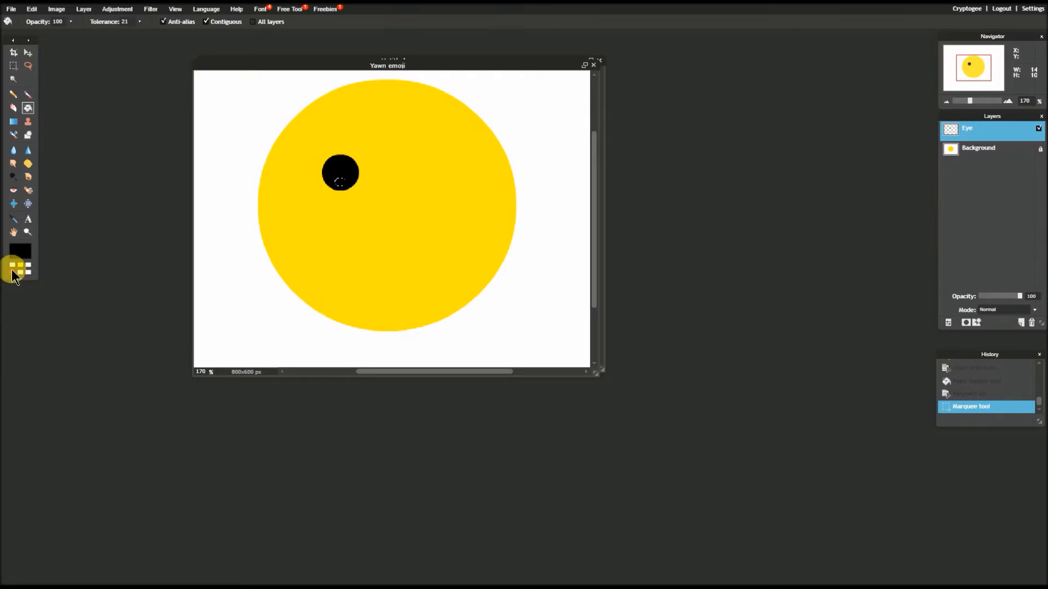
click(10, 267)
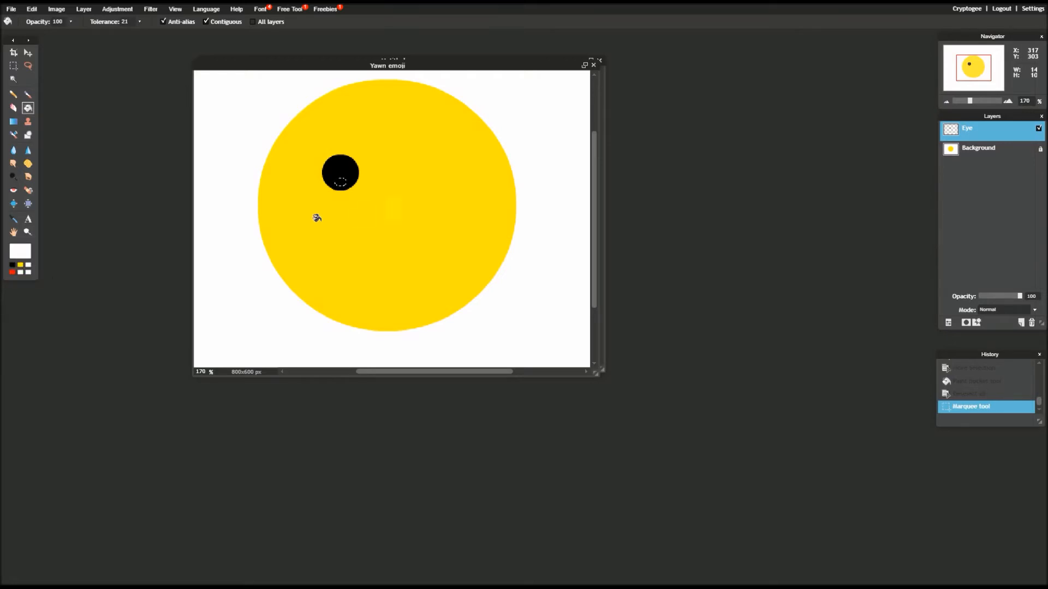
click(325, 167)
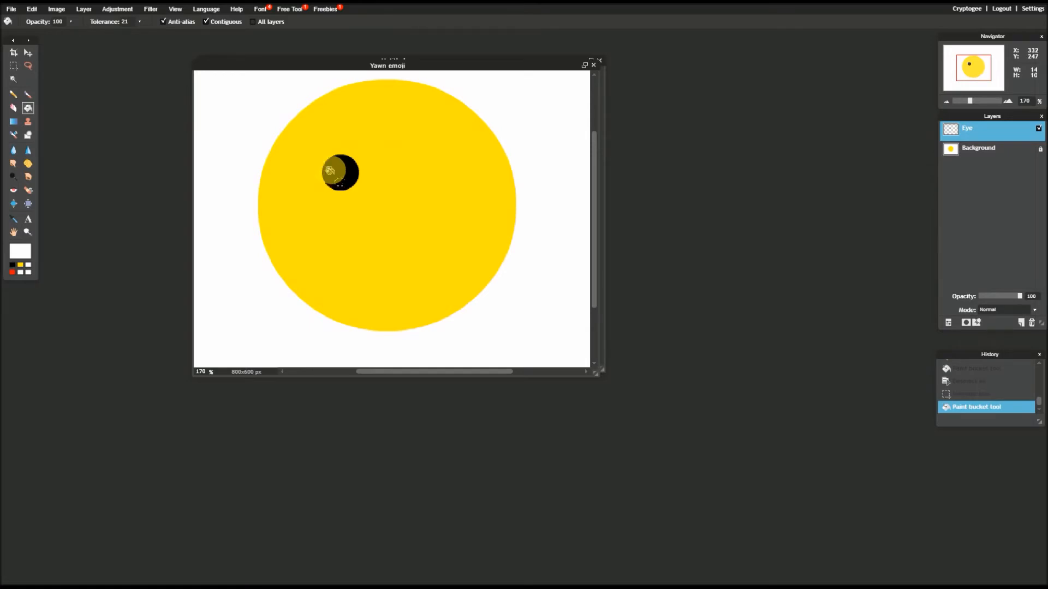
click(327, 166)
Step: Uncover the reference emoji image for comparison, and invert the pupil selection on the Eye layer
drag(365, 65, 402, 262)
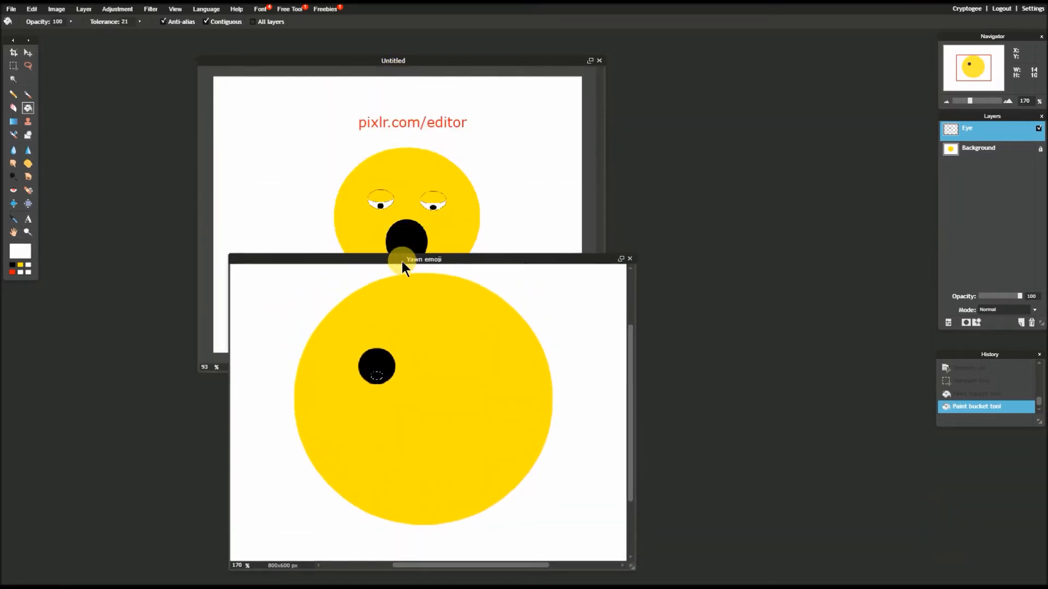
drag(401, 261, 375, 208)
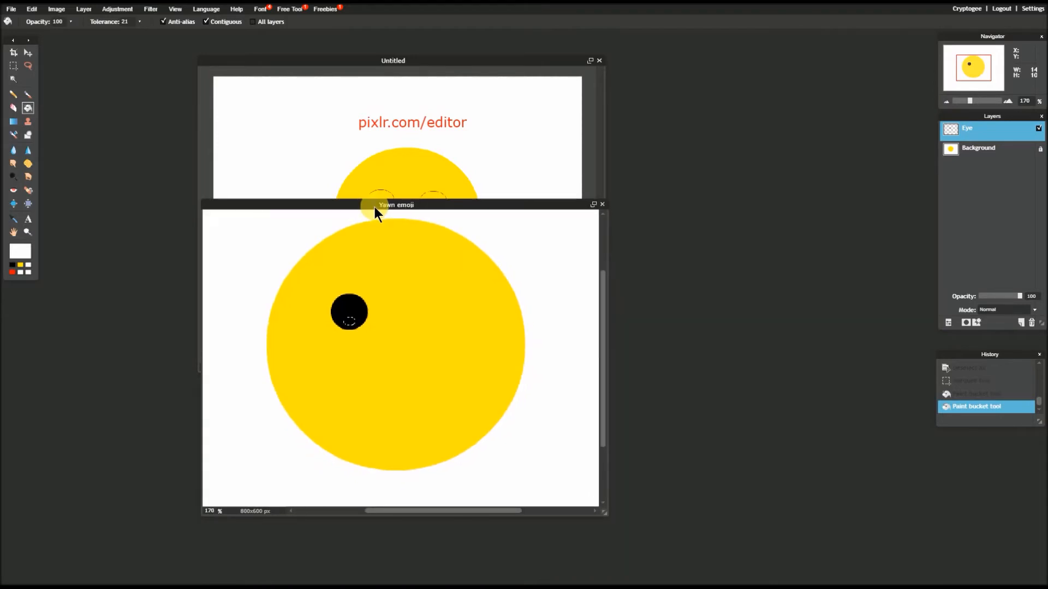
drag(374, 207, 377, 183)
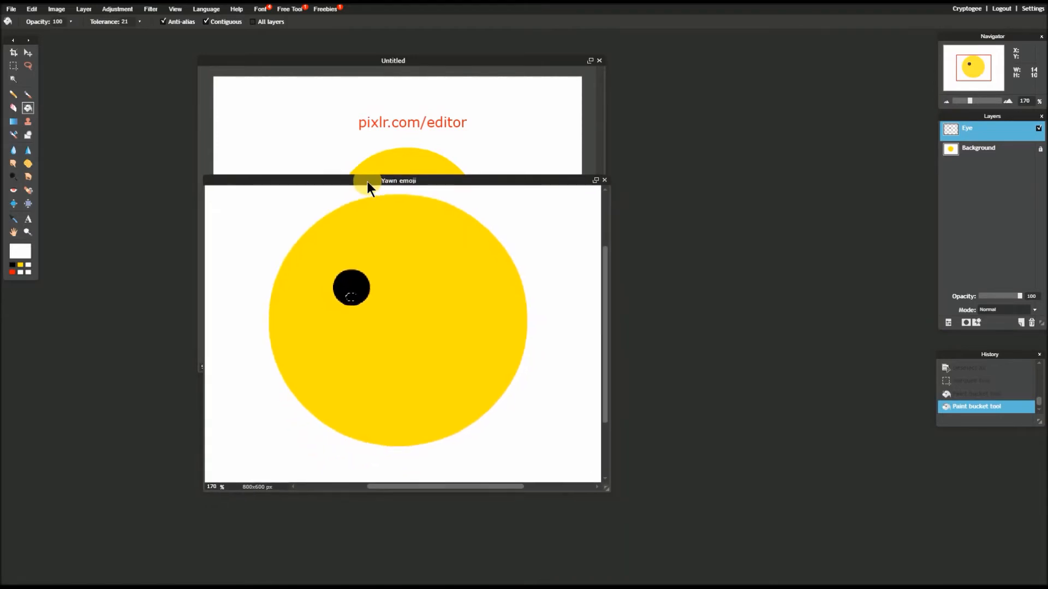
click(34, 9)
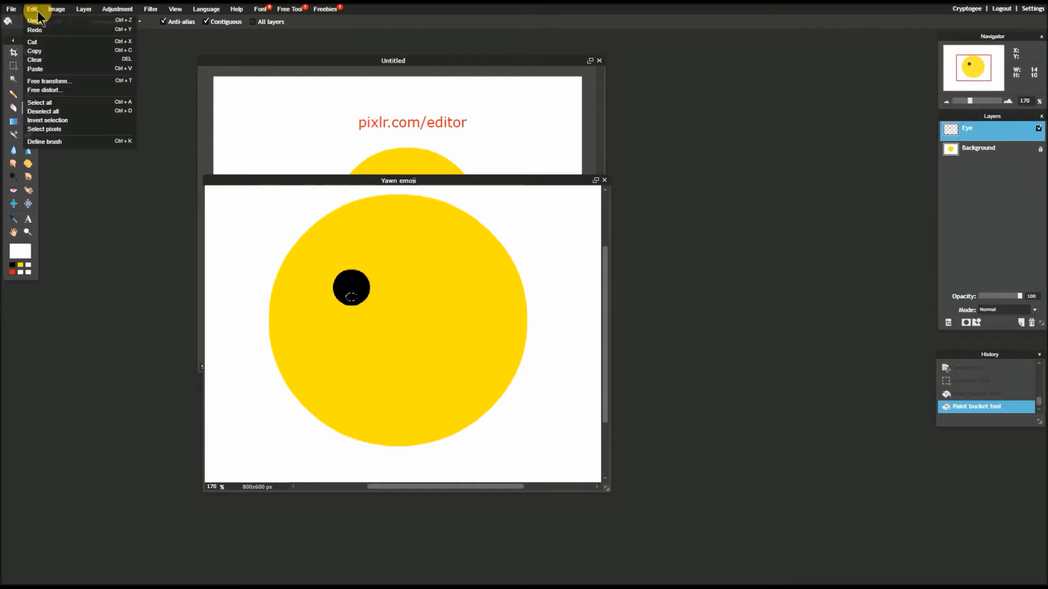
click(71, 122)
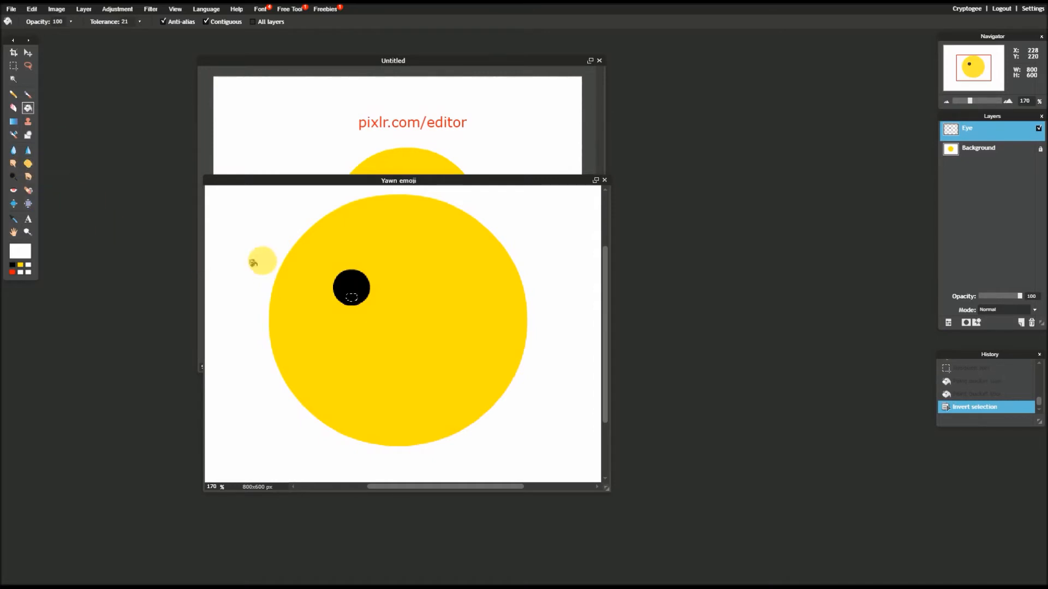
Step: Fill the black eye area around the pupil with white using the Paint bucket, and deselect everything
drag(313, 264, 353, 284)
click(352, 285)
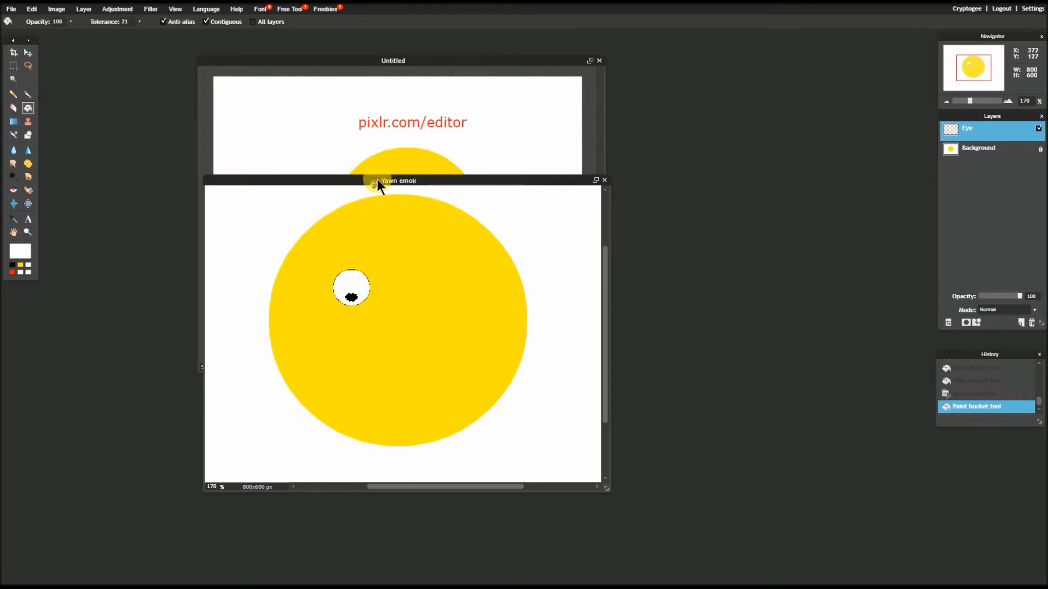
drag(373, 180, 352, 59)
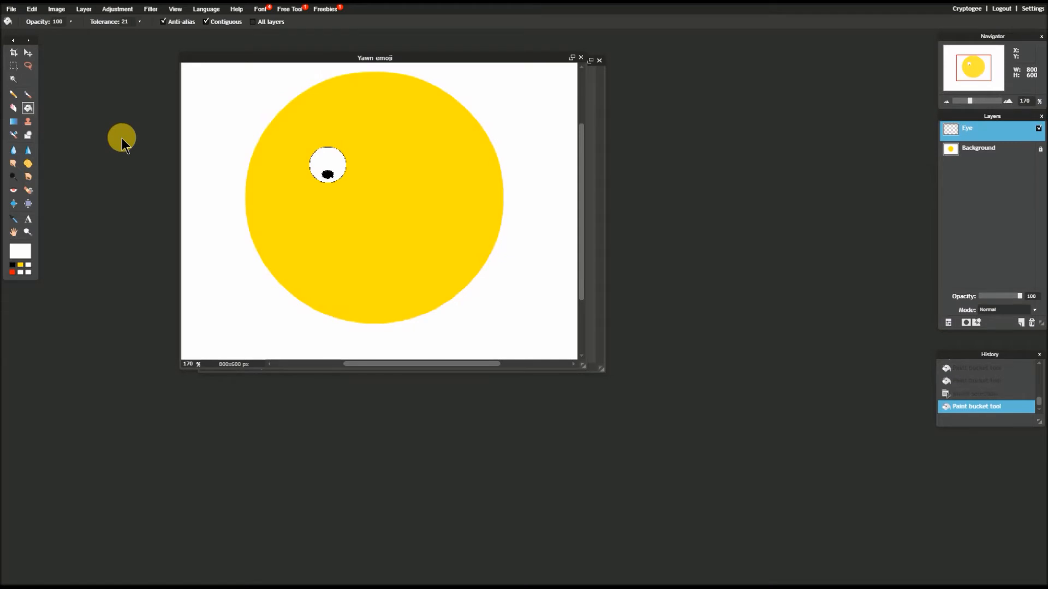
key(ctrl+d)
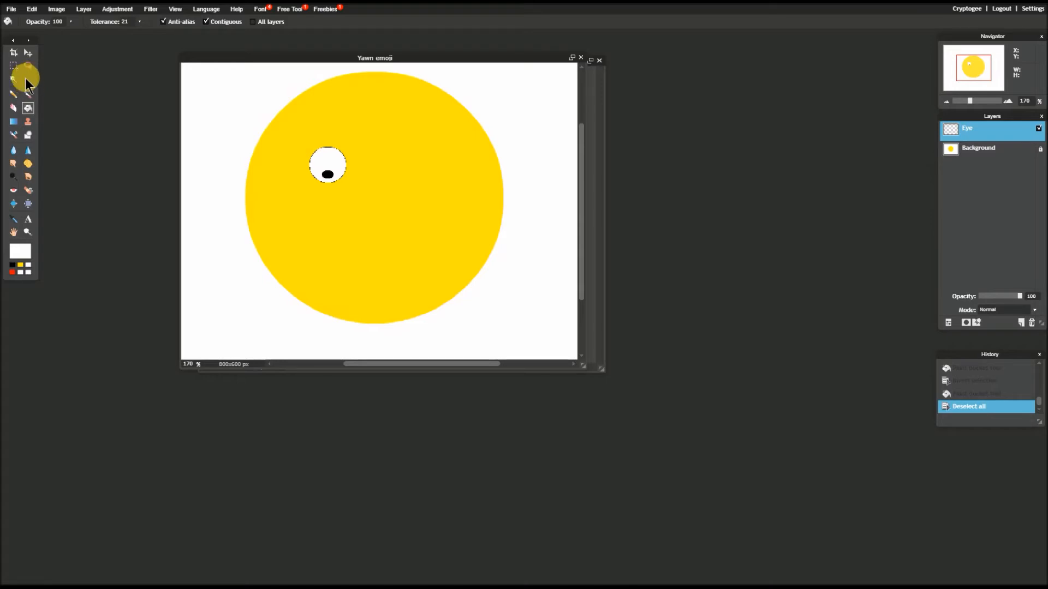
click(13, 66)
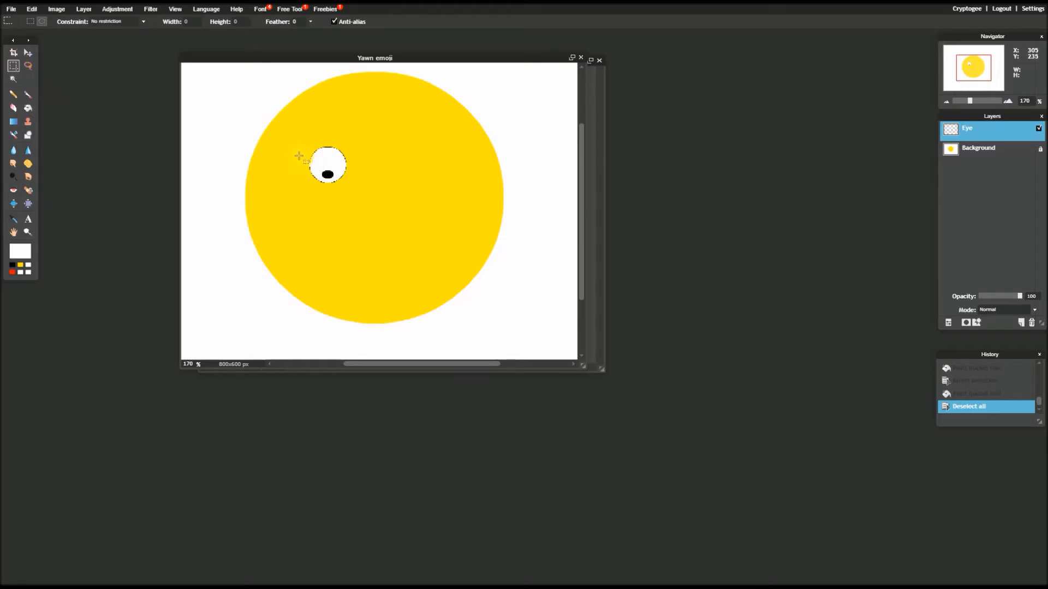
drag(299, 157, 361, 173)
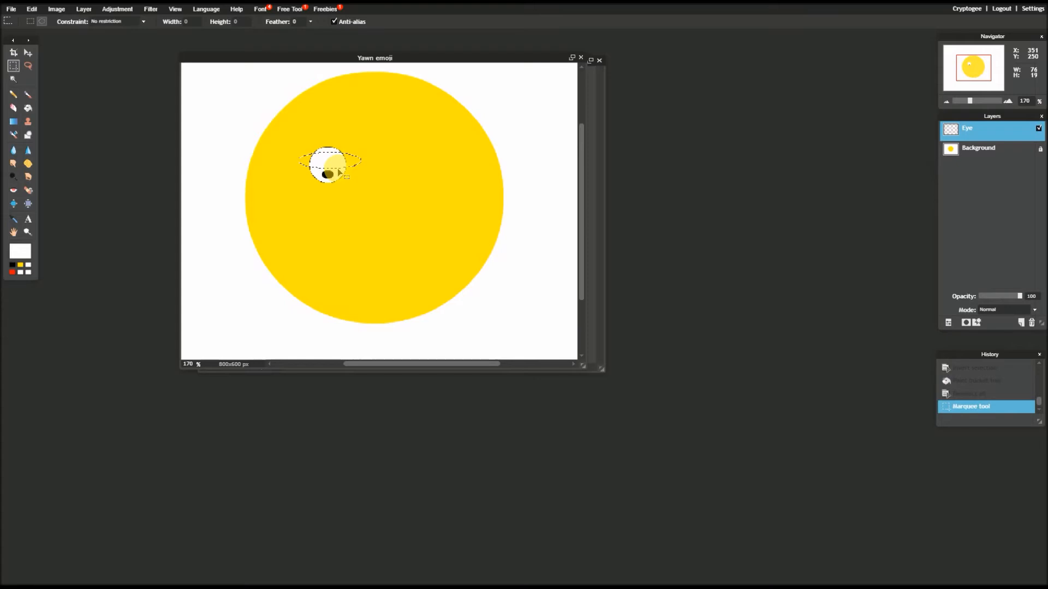
drag(338, 172, 336, 169)
drag(335, 165, 335, 165)
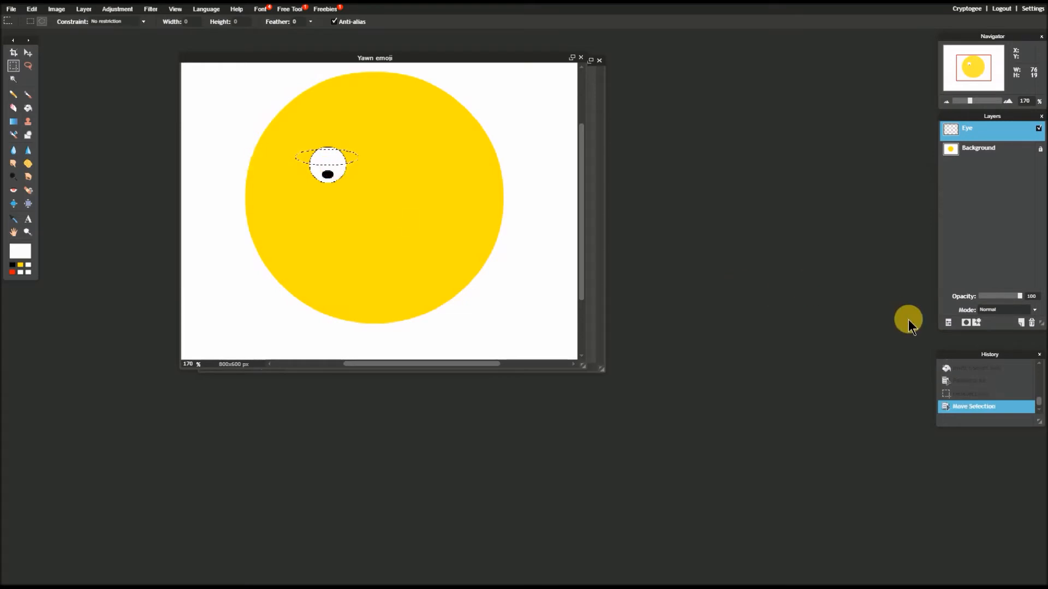
click(967, 394)
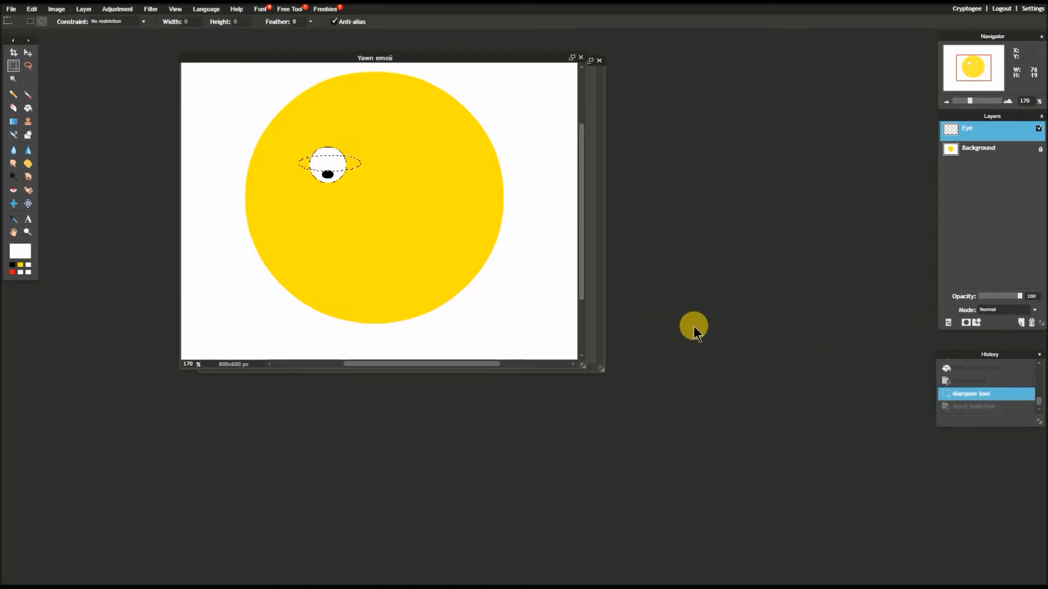
click(949, 380)
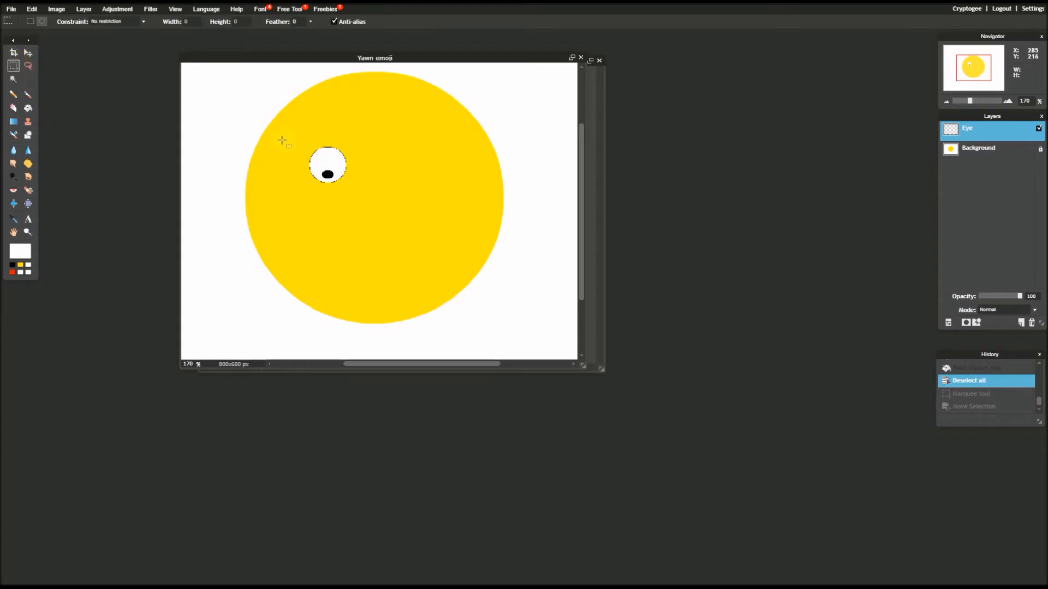
Step: Make an elliptical selection about 74 x 33 px covering the upper half of the eye for the eyelid
drag(298, 143, 355, 163)
drag(356, 164, 358, 166)
drag(359, 169, 358, 170)
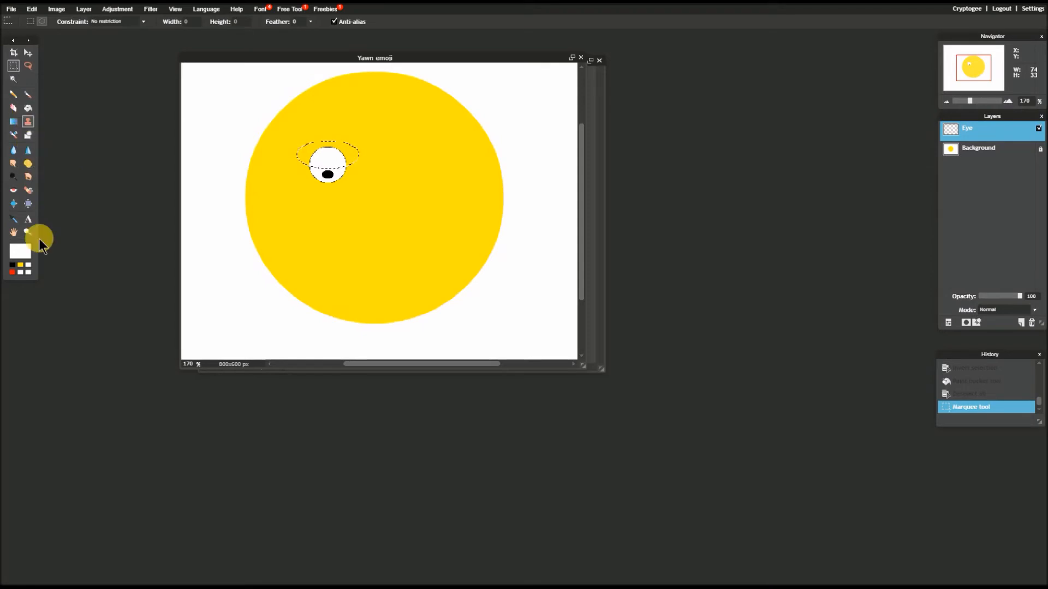
Step: Fill the white part of the eye inside the eyelid selection with the face's yellow using the Paint bucket, and deselect it
click(21, 265)
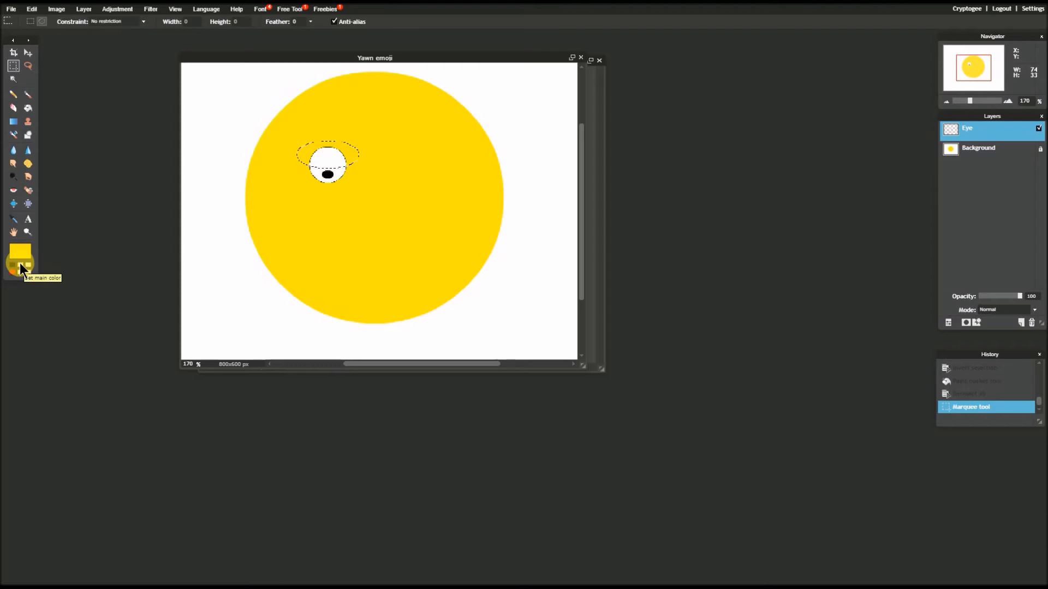
click(28, 110)
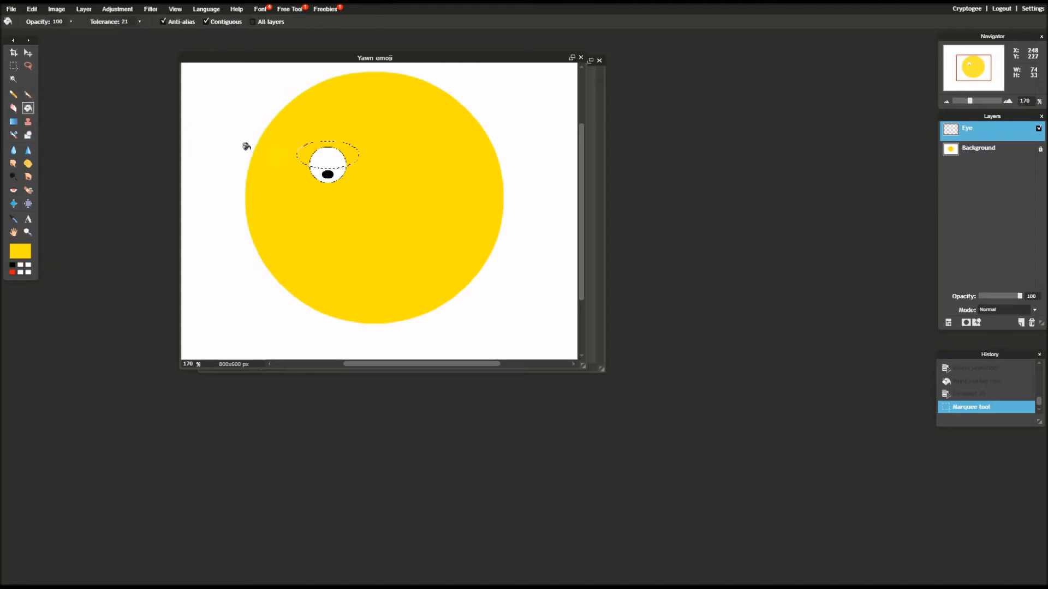
click(315, 162)
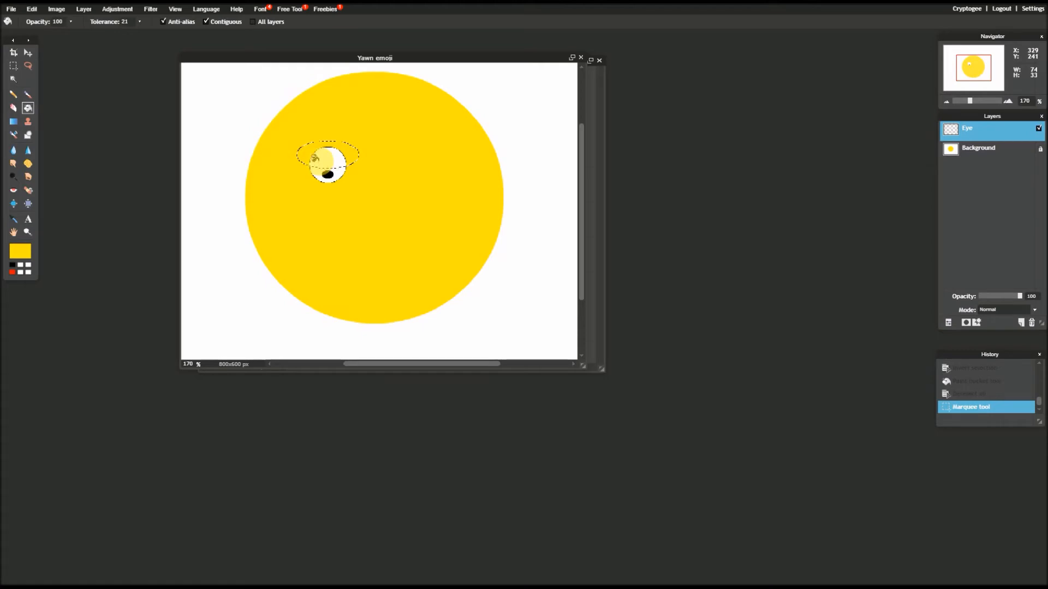
click(319, 161)
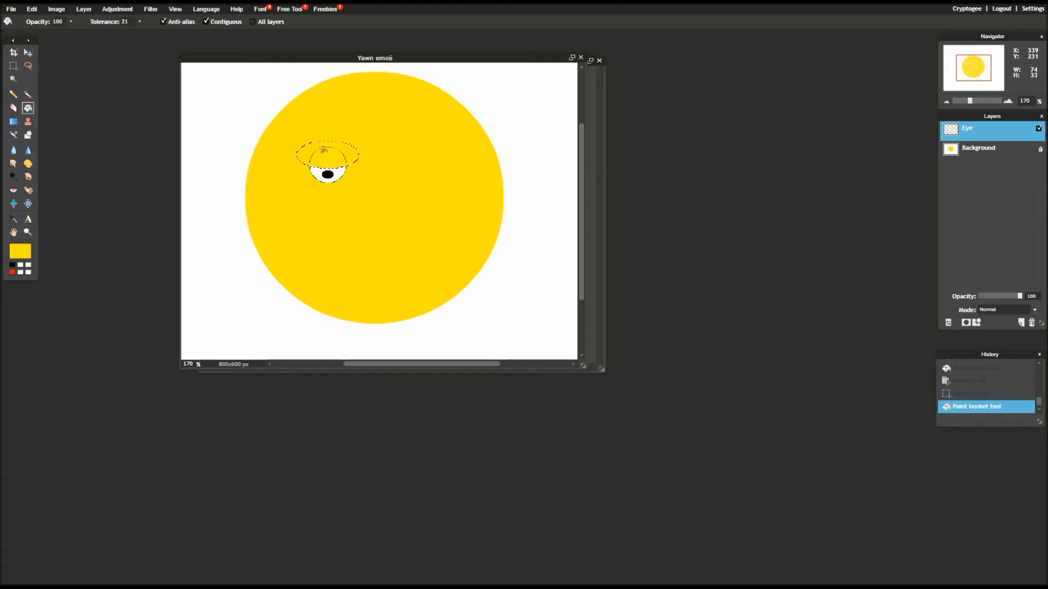
key(ctrl+d)
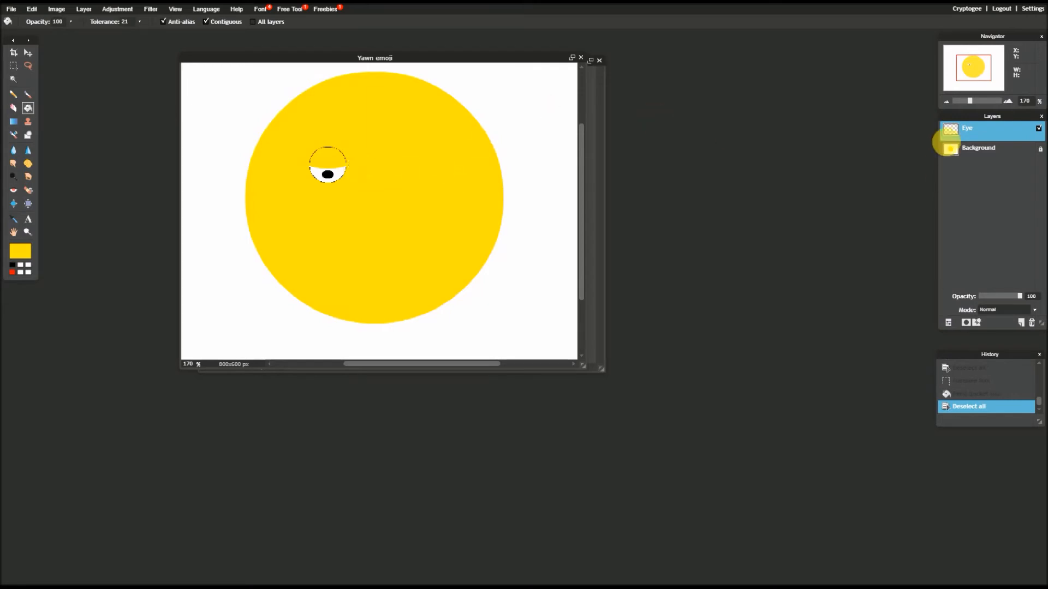
Step: Duplicate the Eye layer and move the copy to the upper-right part of the face, level with the first eye
right_click(965, 128)
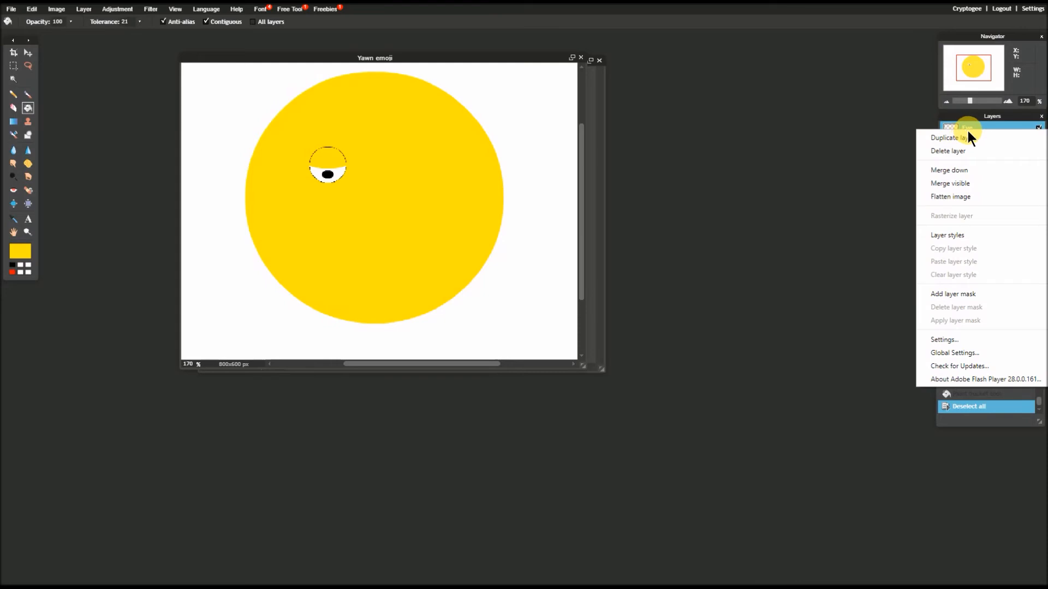
click(968, 137)
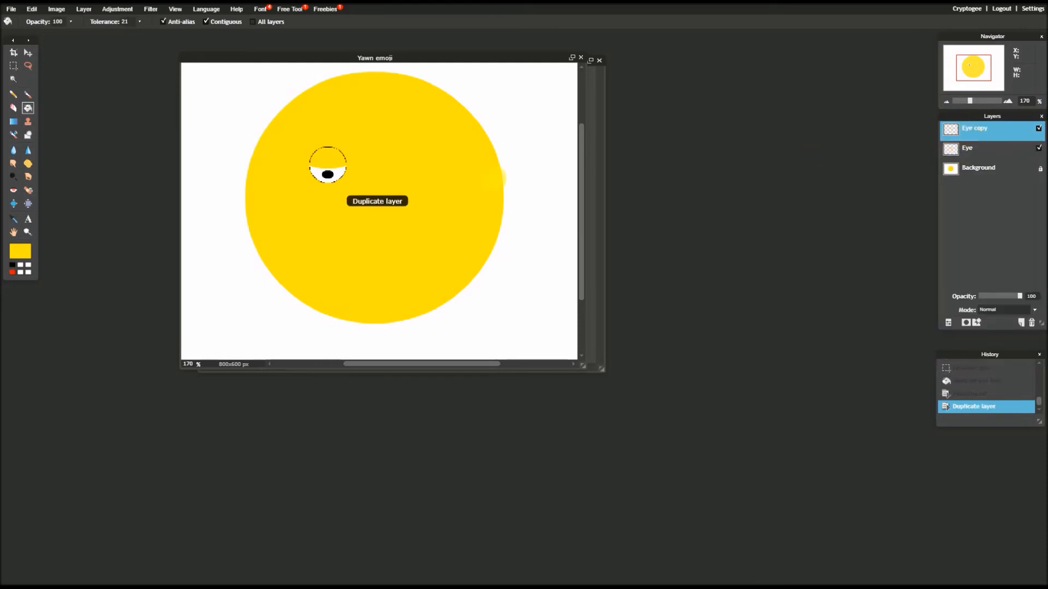
click(28, 53)
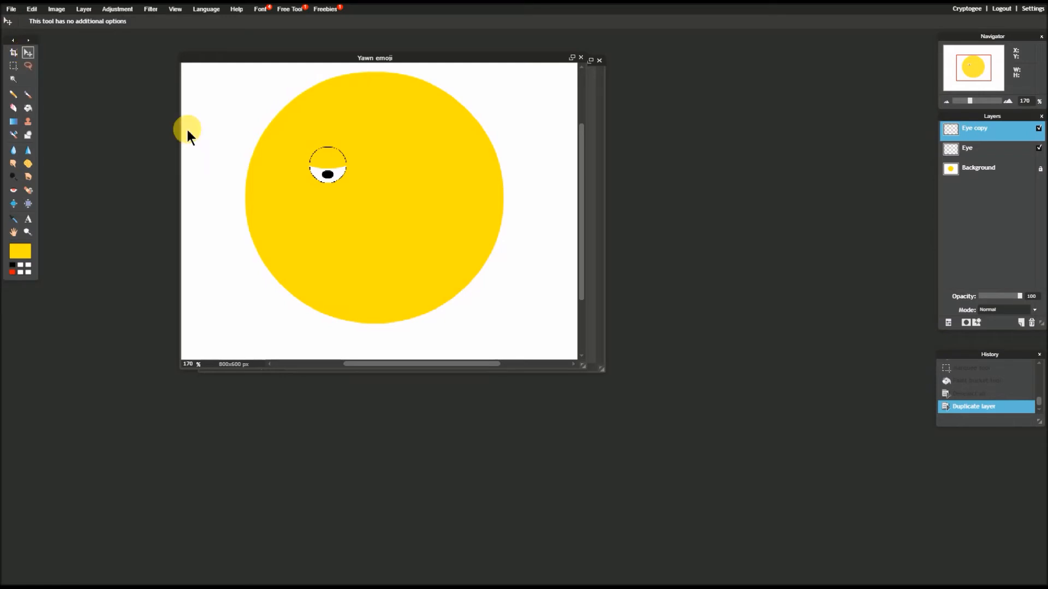
drag(323, 161, 408, 163)
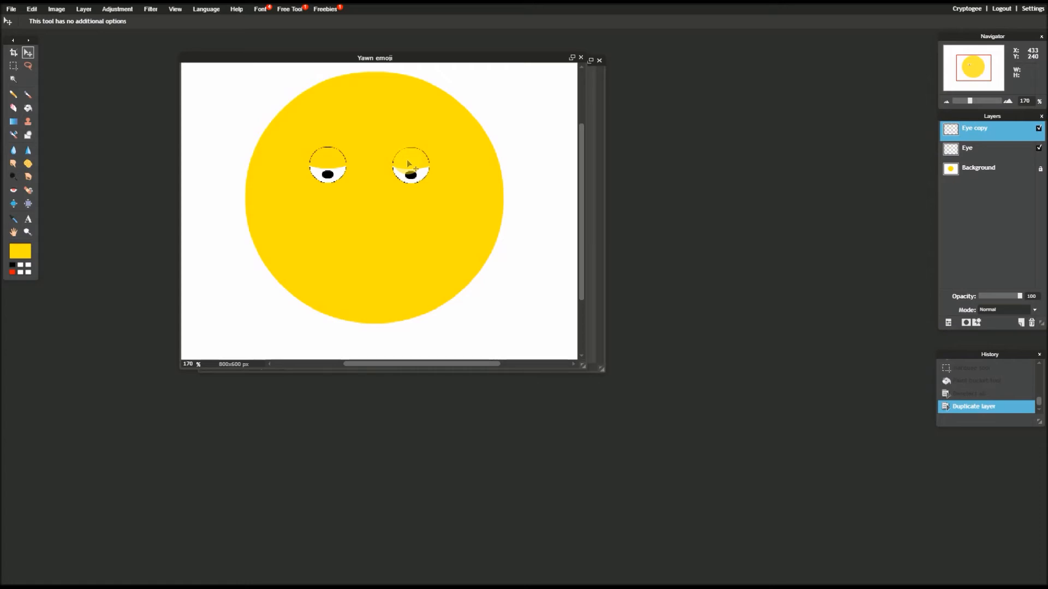
drag(408, 162, 414, 165)
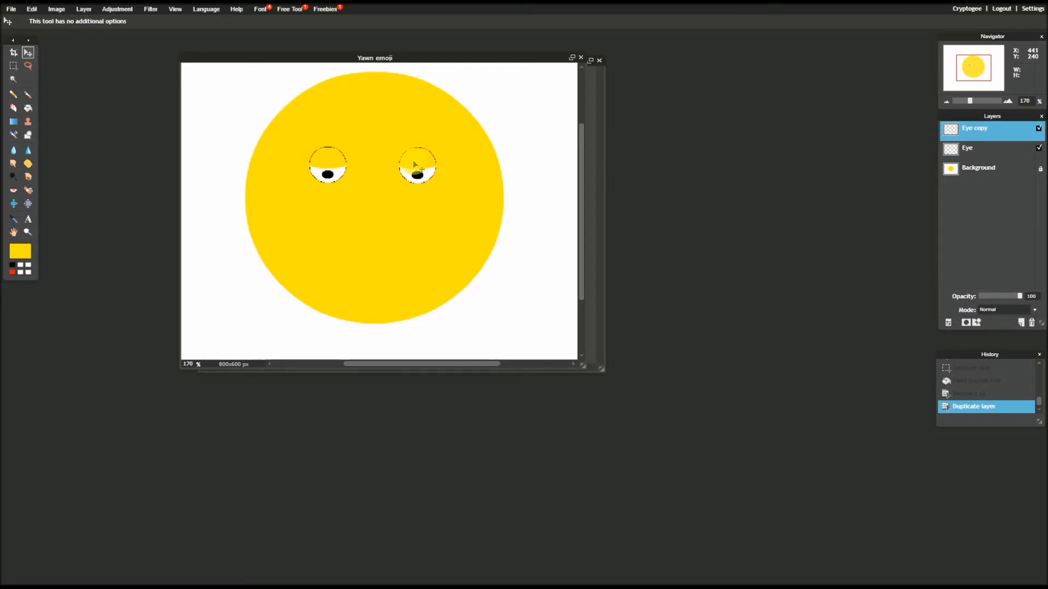
drag(413, 161, 413, 162)
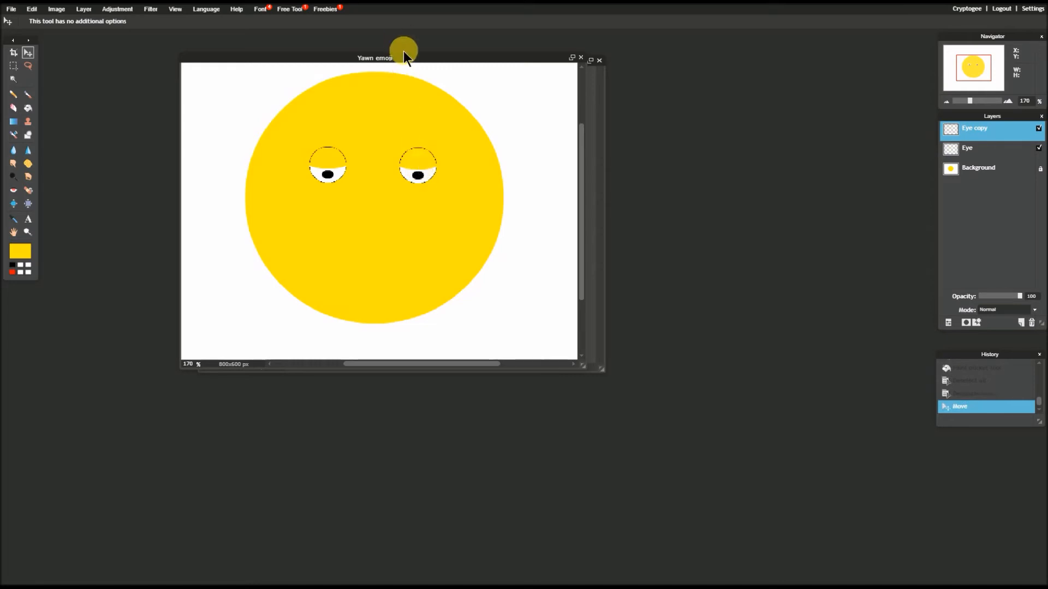
drag(408, 56, 412, 147)
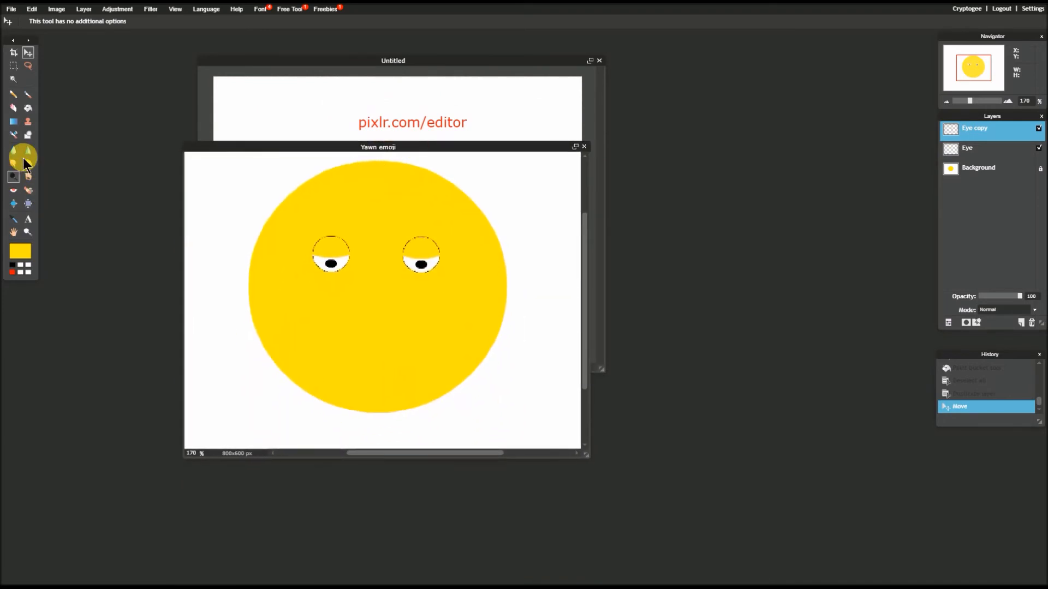
Step: Make an elliptical selection about 72 x 142 px for the mouth and center it below the eyes
click(14, 69)
click(16, 64)
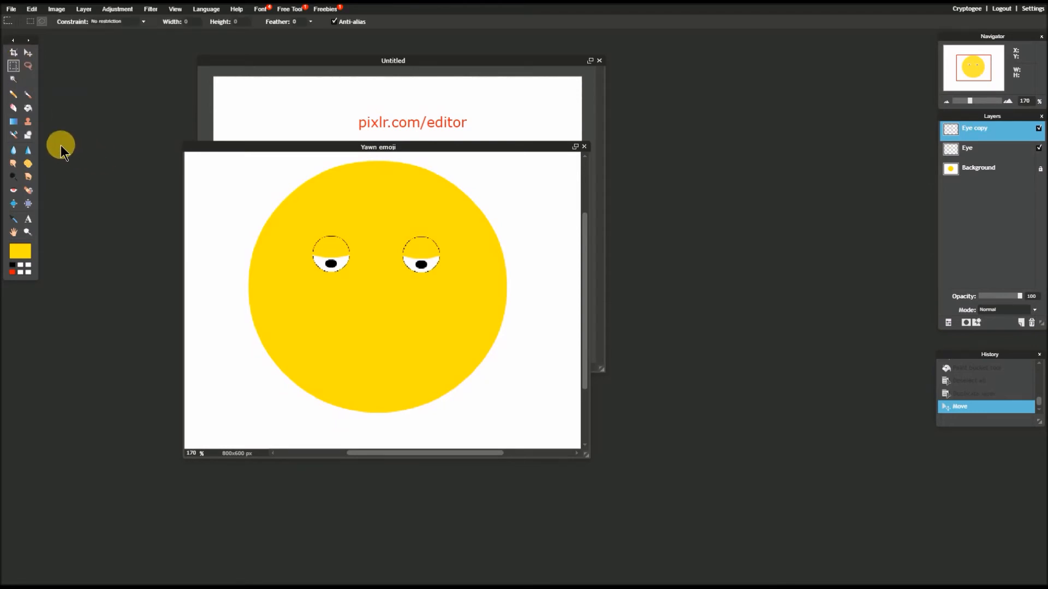
click(26, 139)
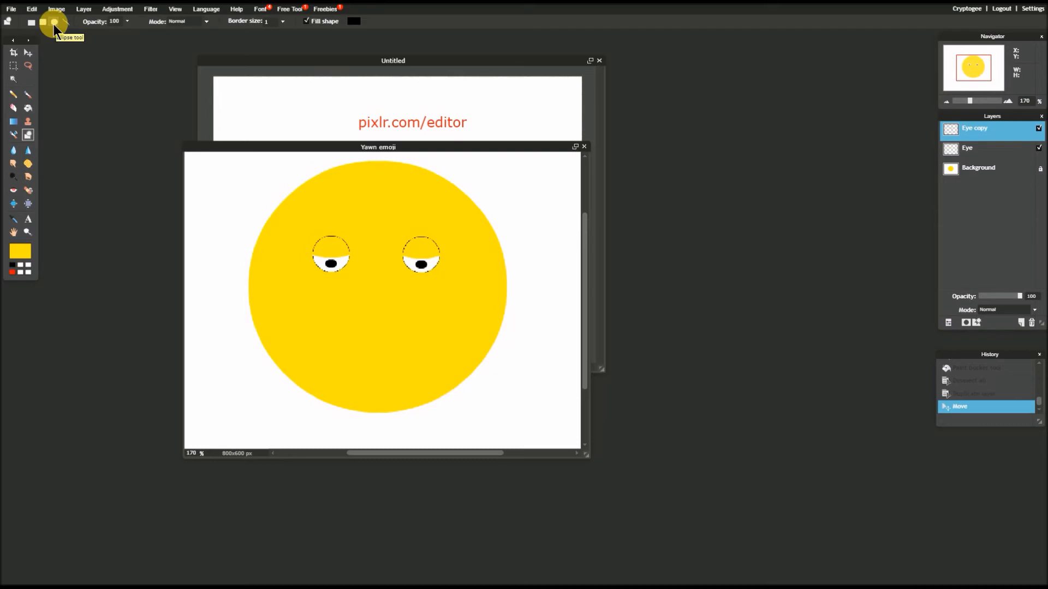
click(13, 66)
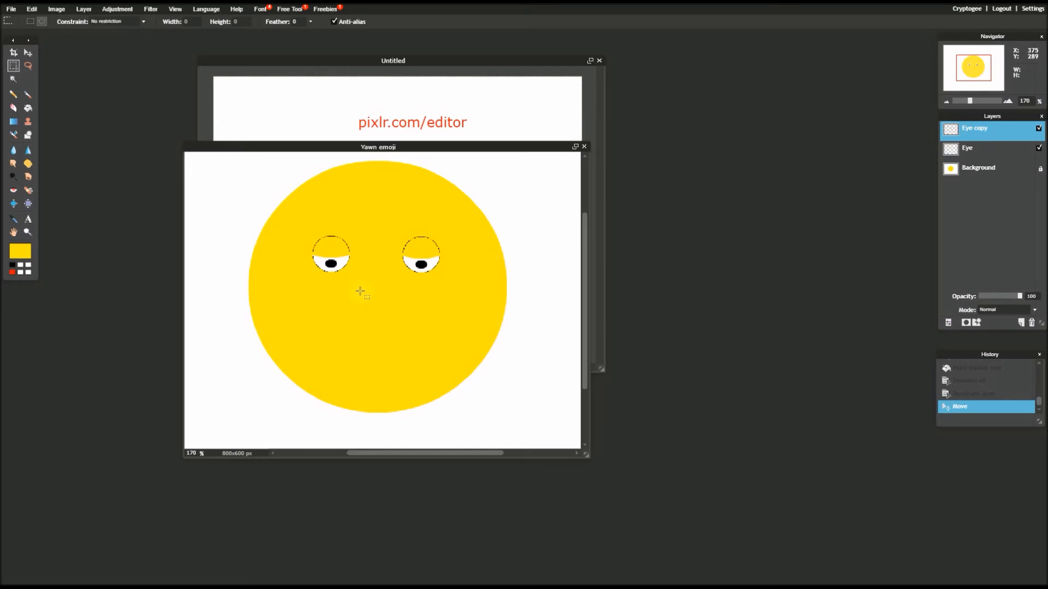
drag(359, 290, 420, 409)
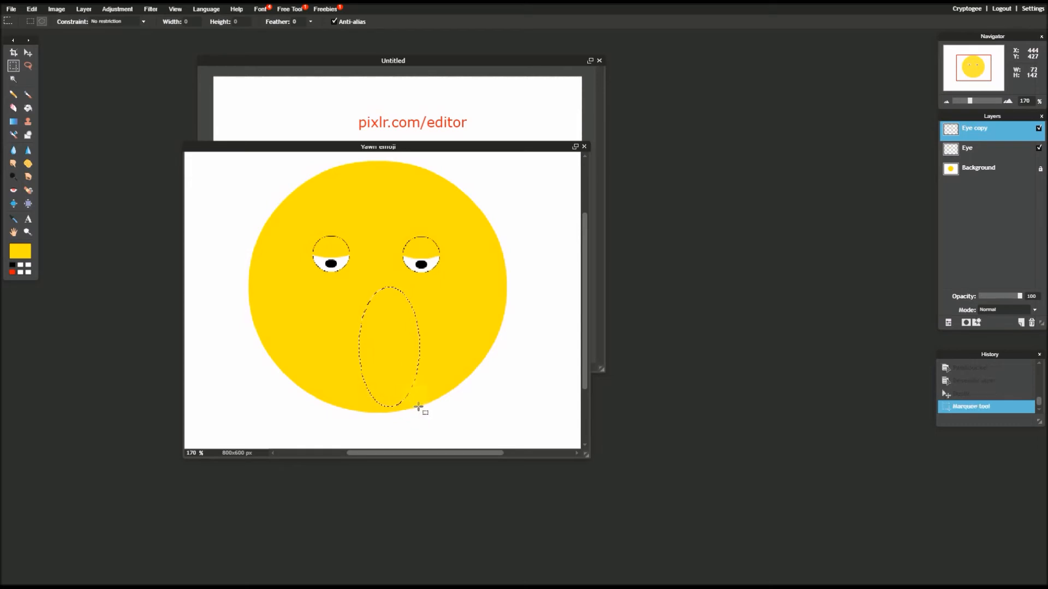
drag(385, 347, 377, 332)
Step: Fill the mouth selection with black using the Paint bucket, and deselect it
click(15, 263)
click(28, 109)
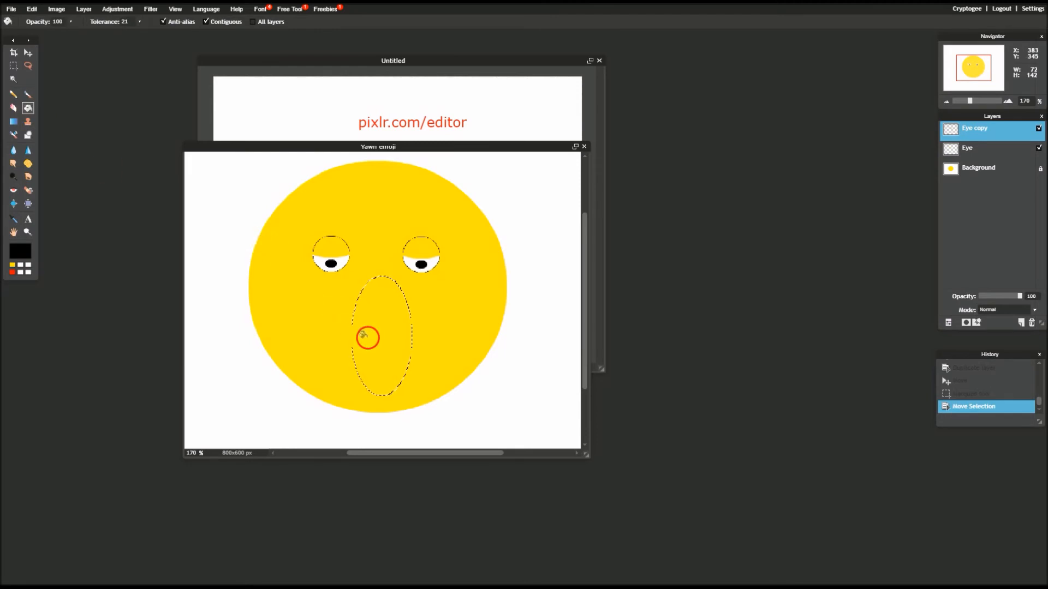
click(364, 336)
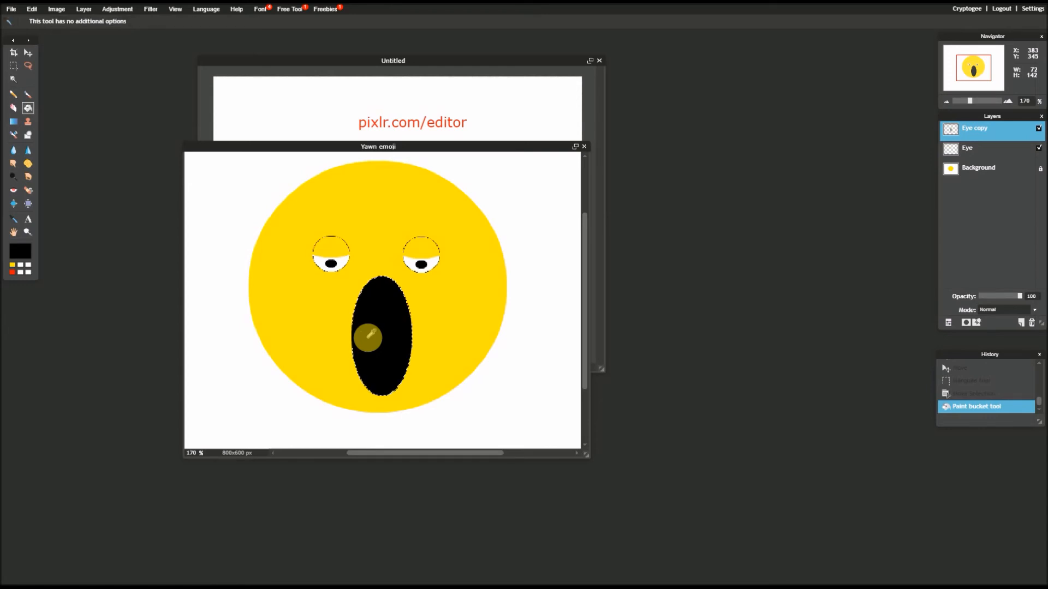
key(ctrl+d)
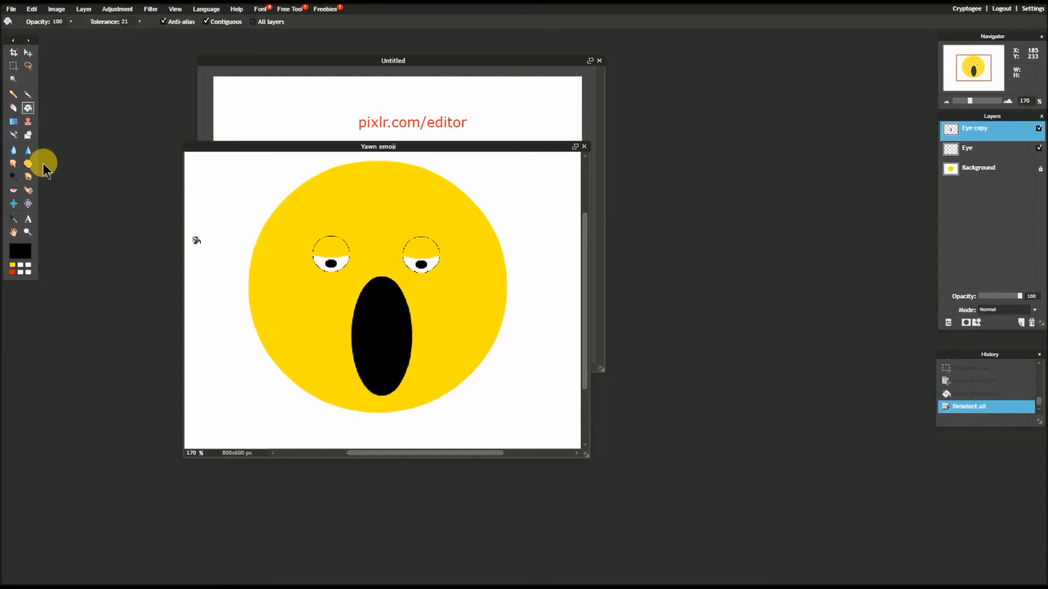
Step: Make an elliptical selection about 38 x 77 px for the tongue and position it overlapping the mouth's lower end
click(13, 65)
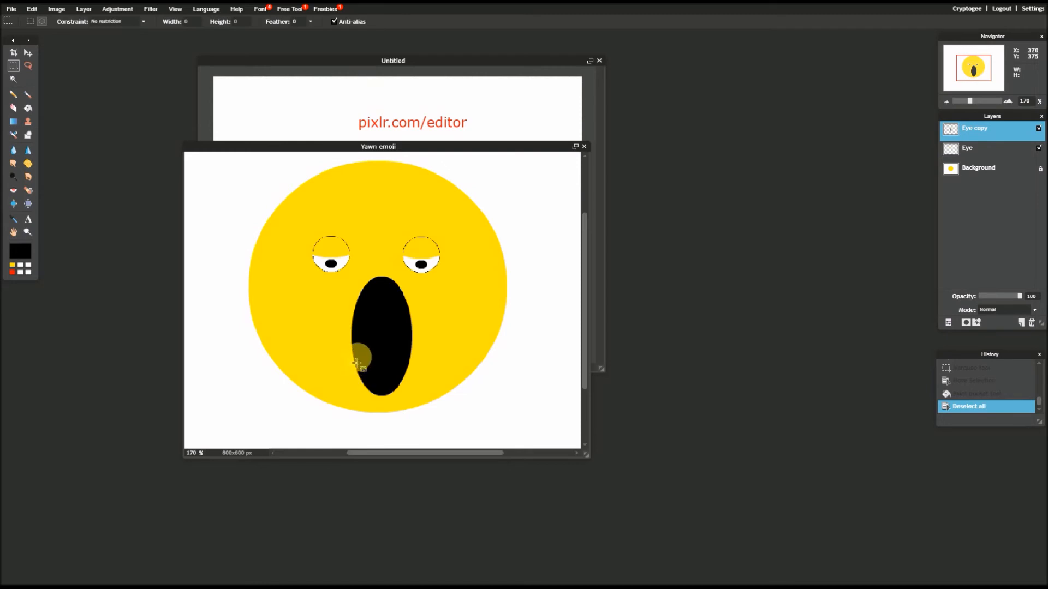
drag(357, 352, 377, 399)
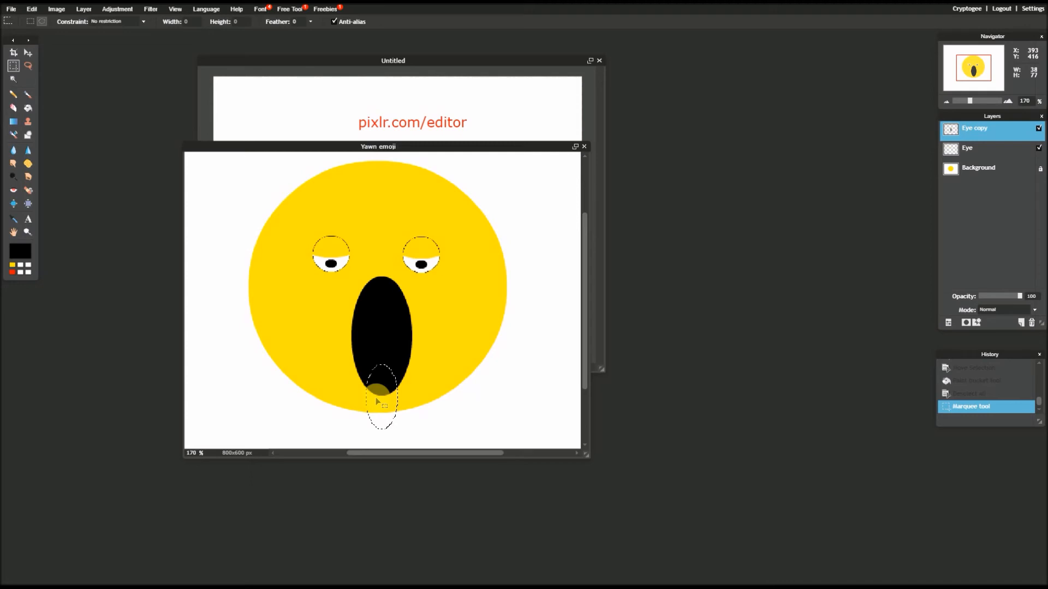
drag(378, 402, 375, 398)
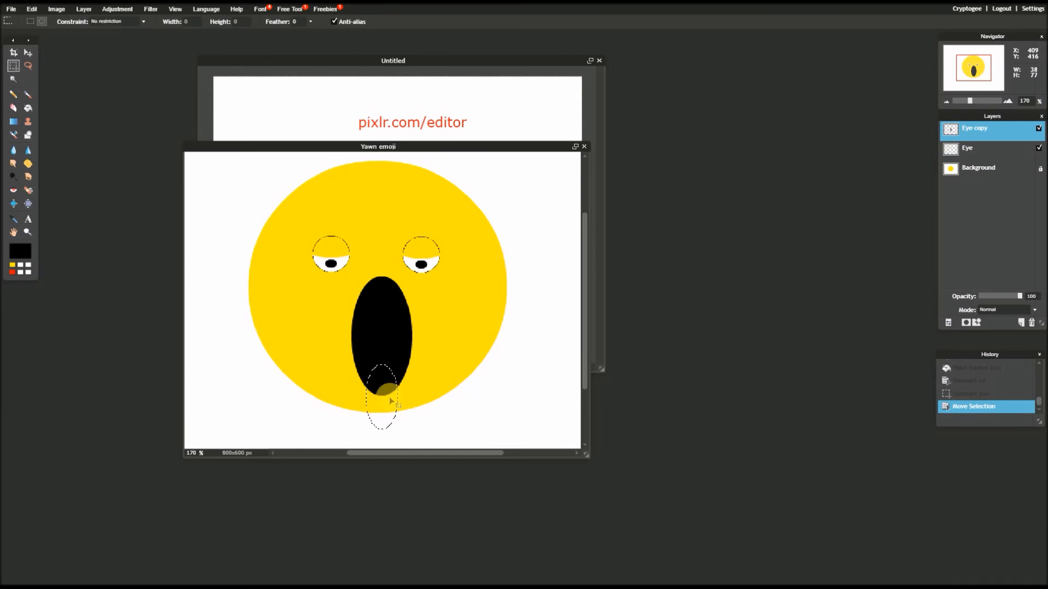
Step: Discard the tongue selection and make a smaller elliptical one about 22 x 34 px inside the mouth's lower end
click(380, 385)
drag(380, 386, 380, 361)
key(ctrl+d)
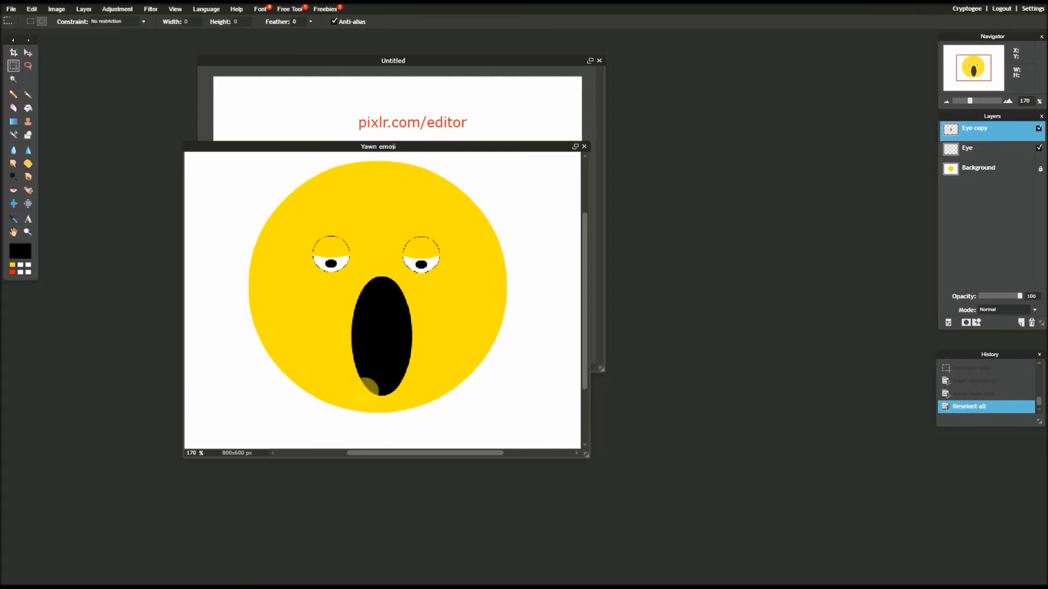
mouse_move(375, 372)
mouse_down()
mouse_move(392, 398)
mouse_move(385, 388)
mouse_up()
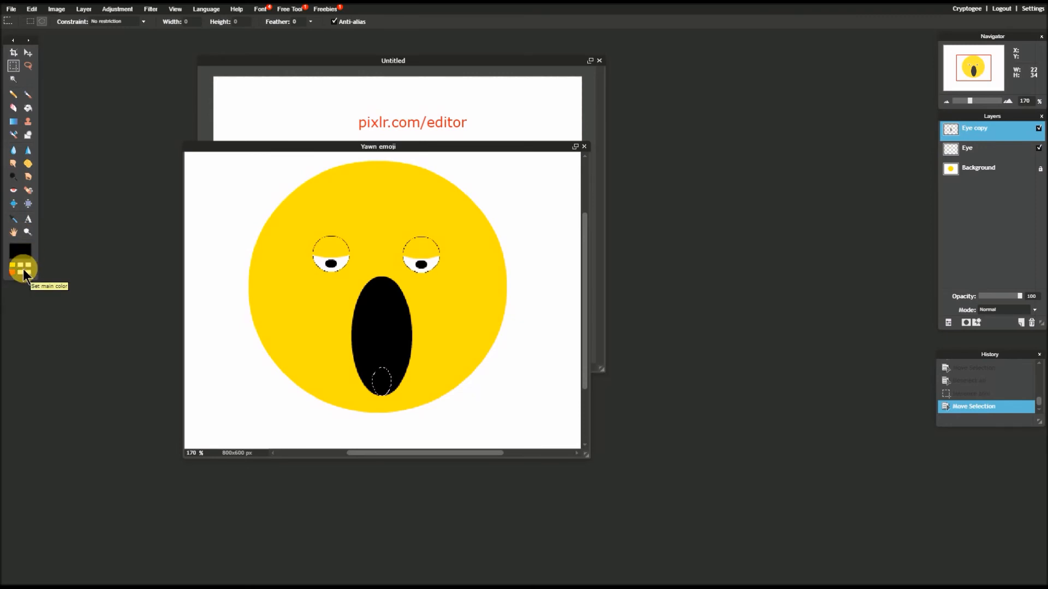
Step: Set the main color to red and fill the small tongue selection with the Paint bucket
click(13, 271)
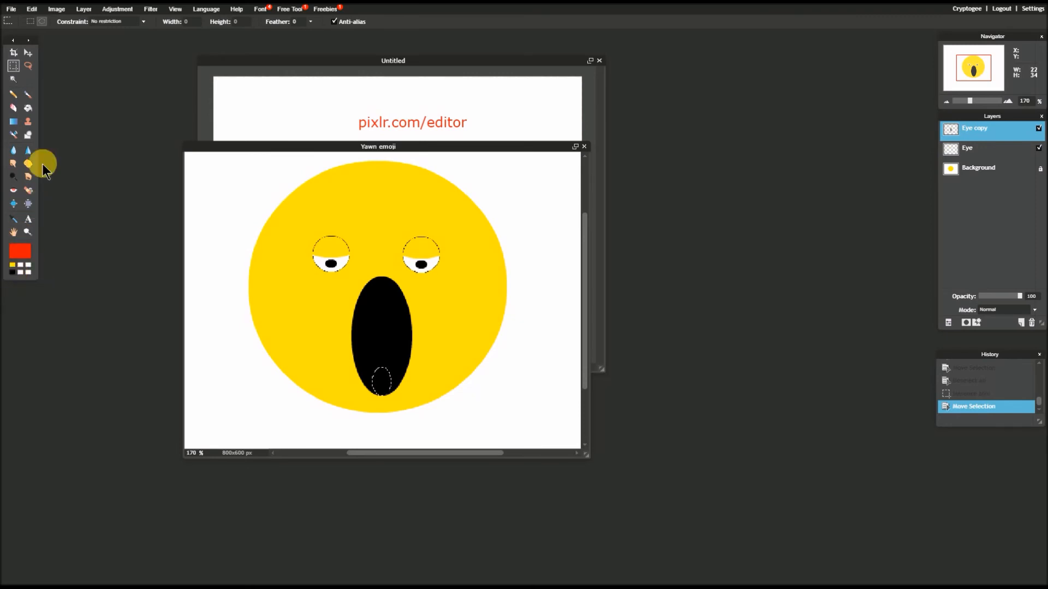
click(27, 107)
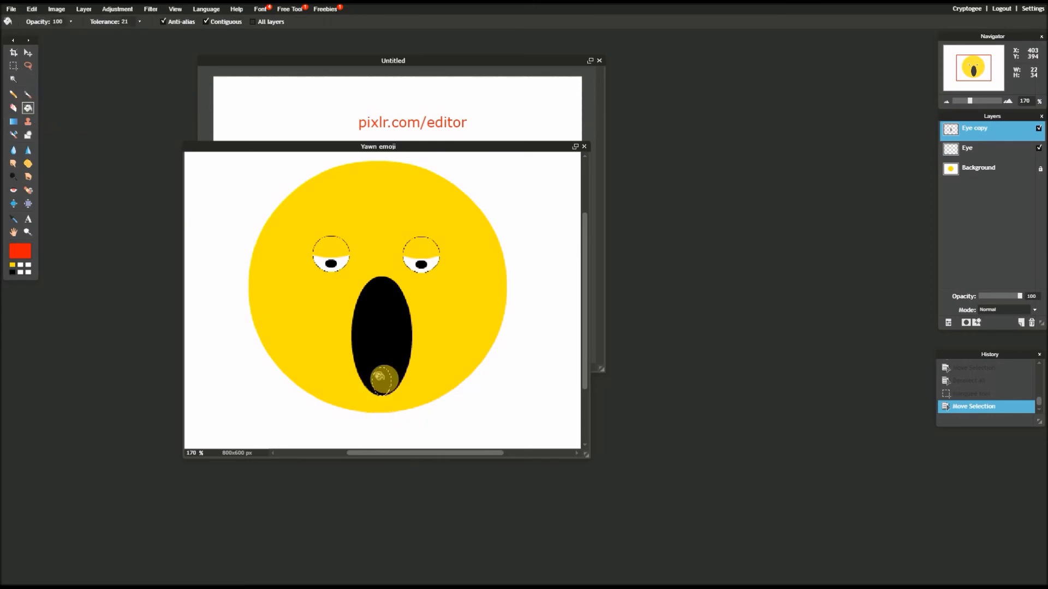
click(381, 377)
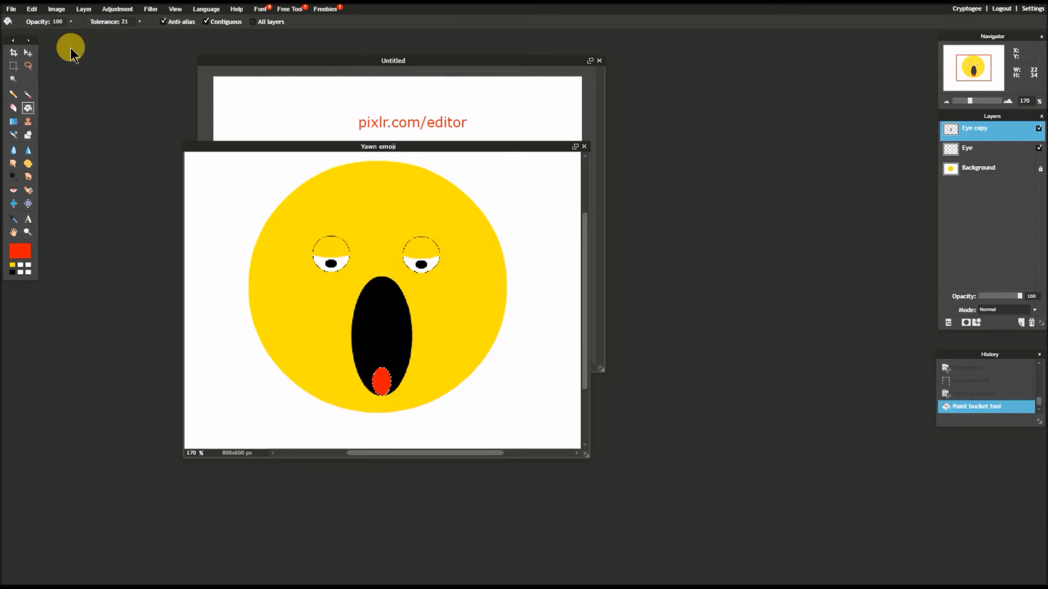
Step: Try to move the red tongue within the mouth, undo the move, and deselect everything
click(27, 53)
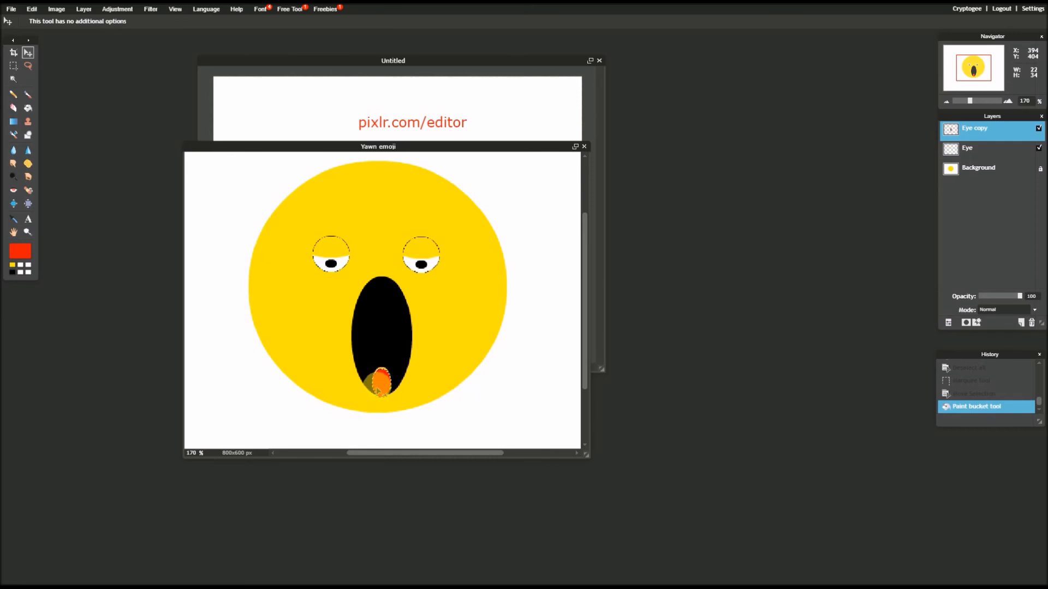
drag(380, 388, 386, 380)
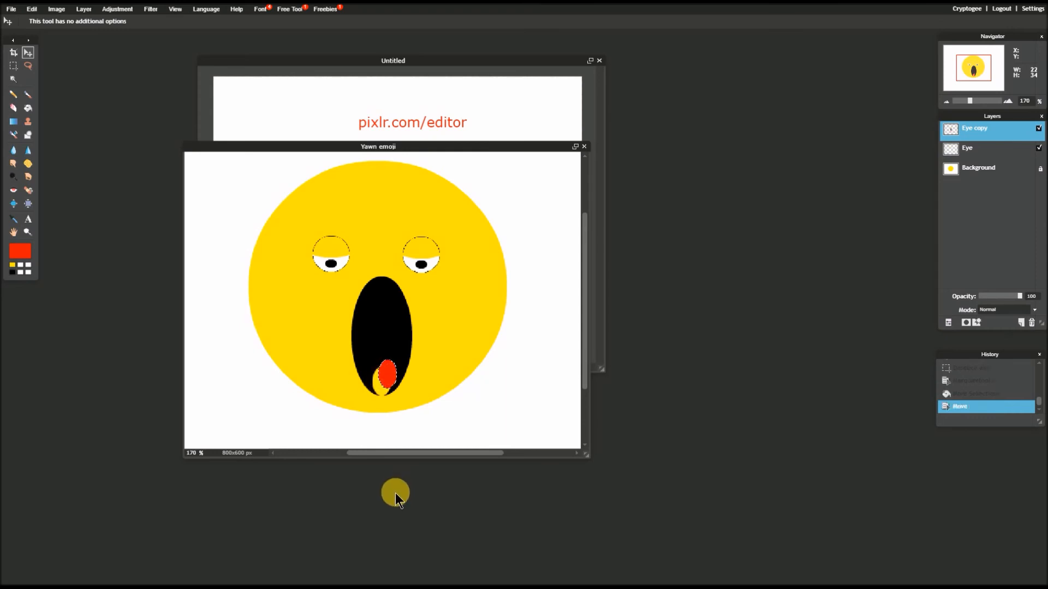
key(ctrl+z)
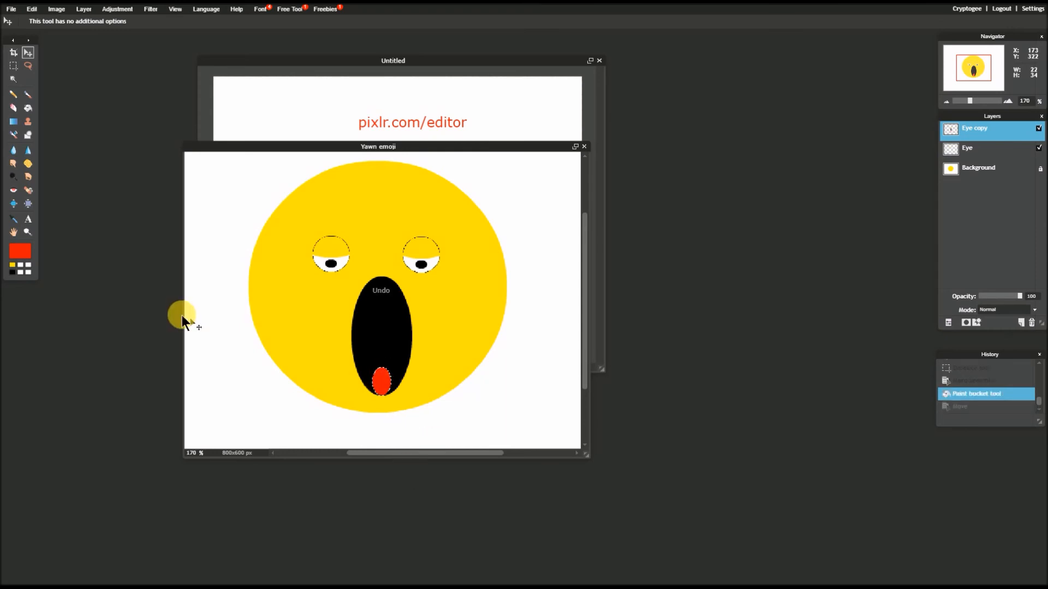
key(ctrl+d)
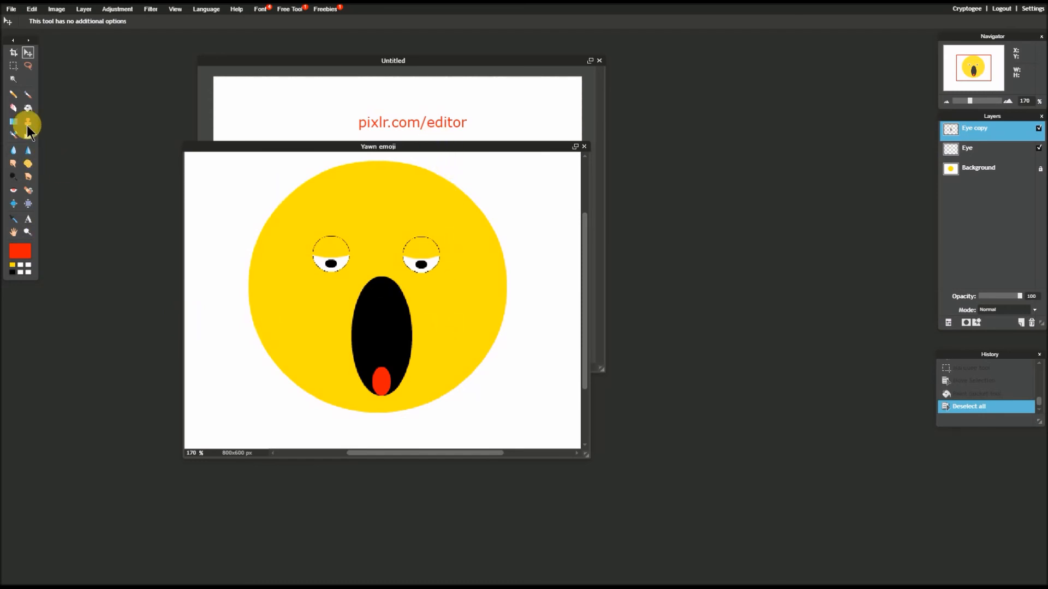
Step: Revert the image history to the Move Selection state of the larger tongue selection at the mouth's lower end
click(14, 67)
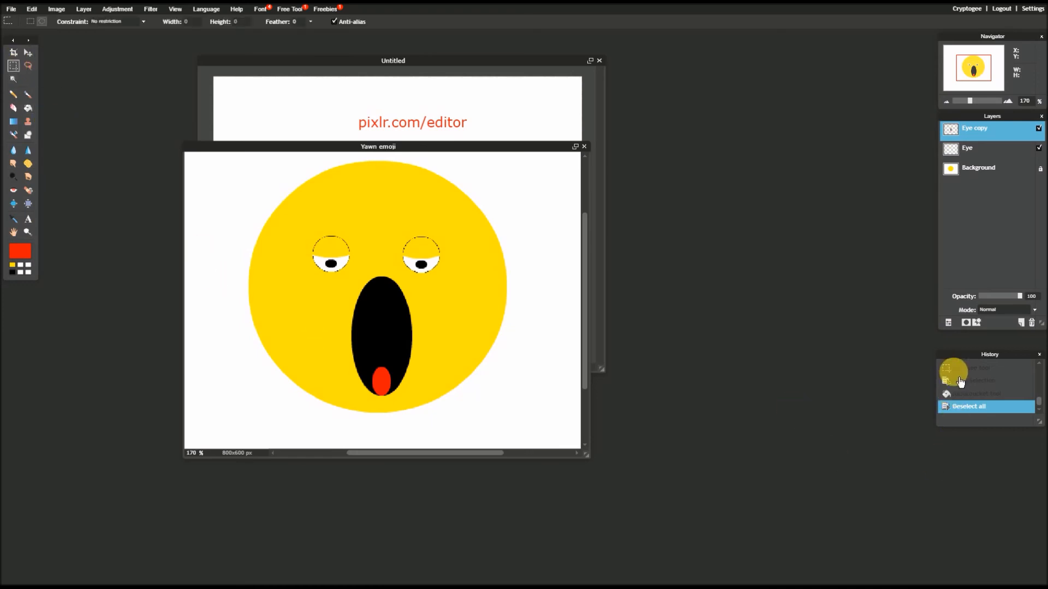
scroll(951, 371, up, 3)
scroll(960, 403, down, 1)
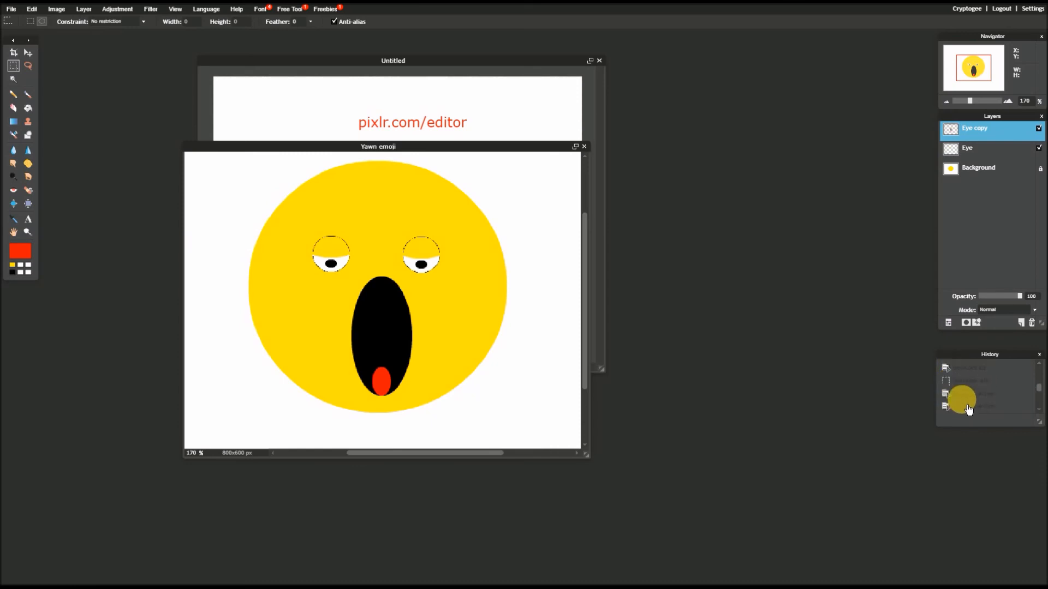
click(965, 399)
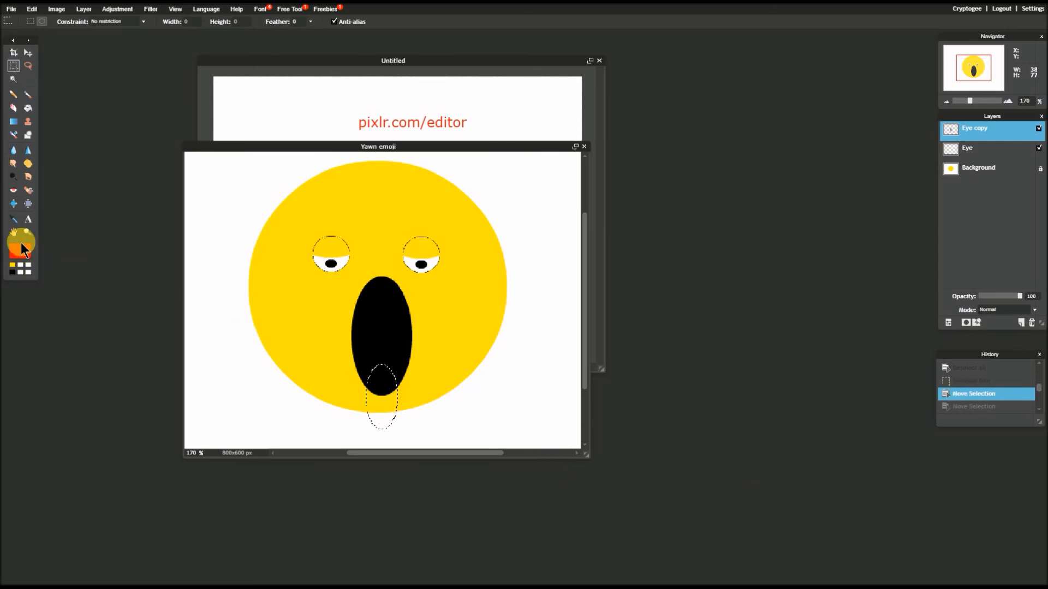
Step: Fill the part of the mouth inside the tongue selection with red using the Paint bucket, and deselect it
click(31, 106)
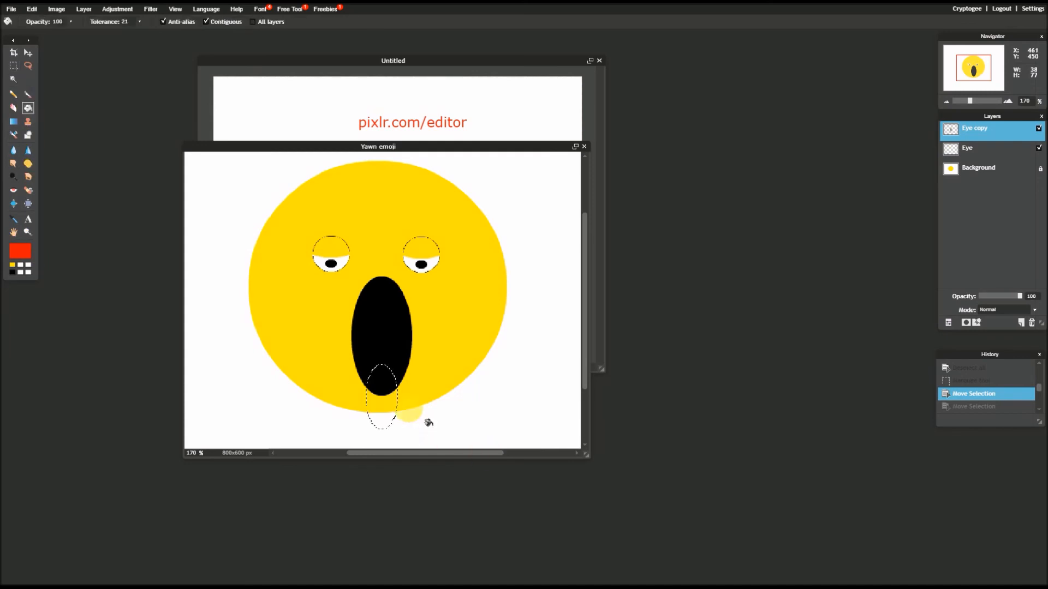
click(381, 385)
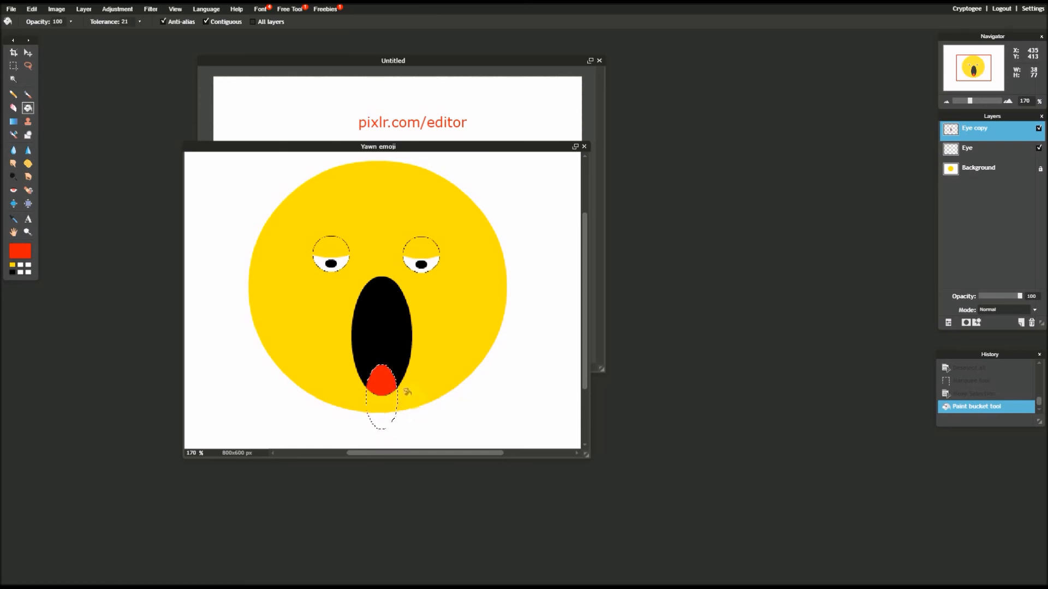
key(alt)
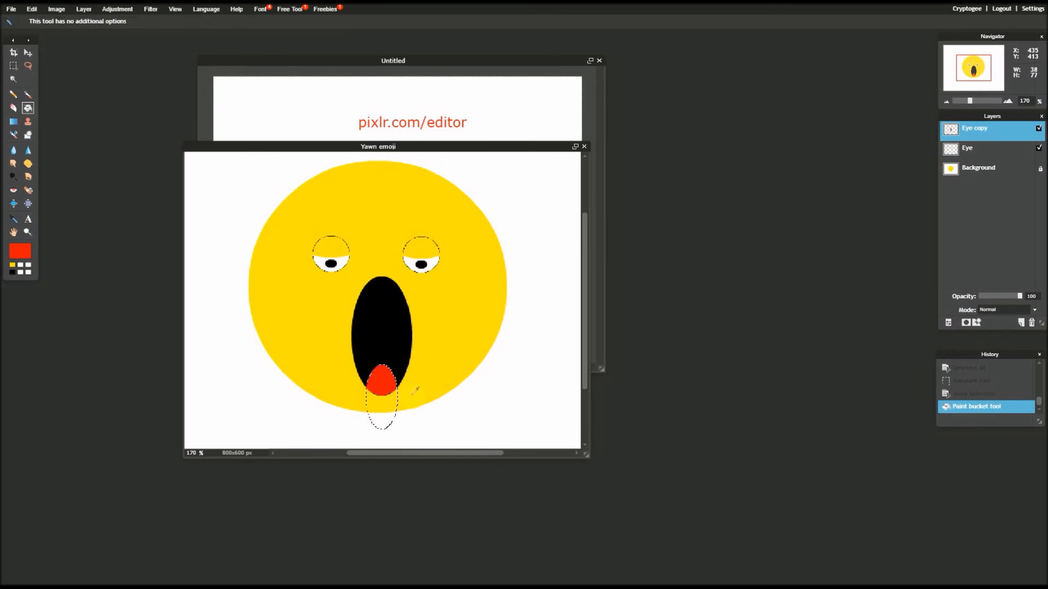
key(ctrl+d)
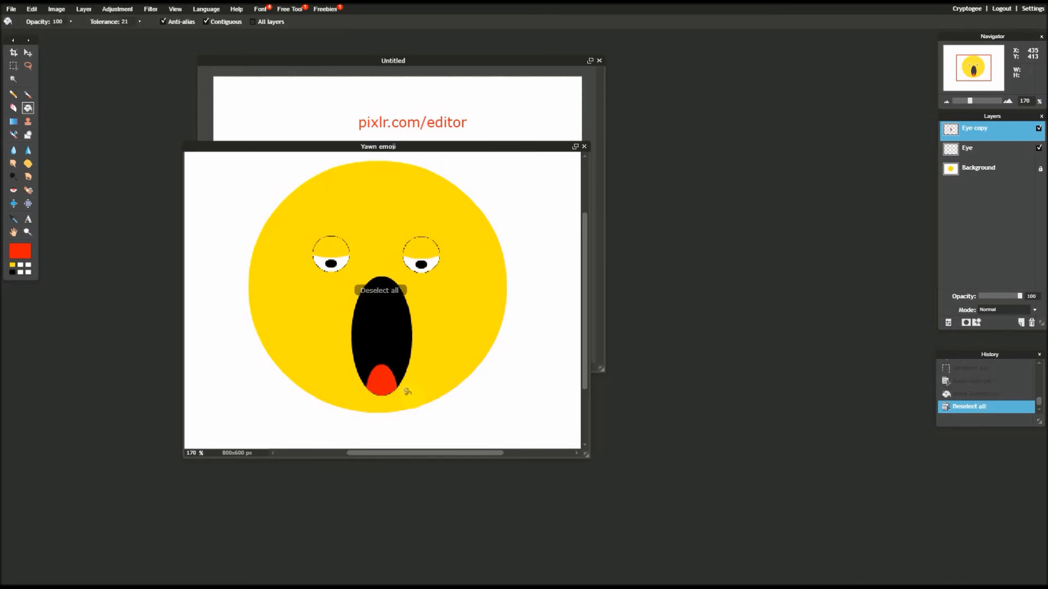
Step: Add the text "#Tired" in red Verdana Regular, size 30, just below the face
click(28, 219)
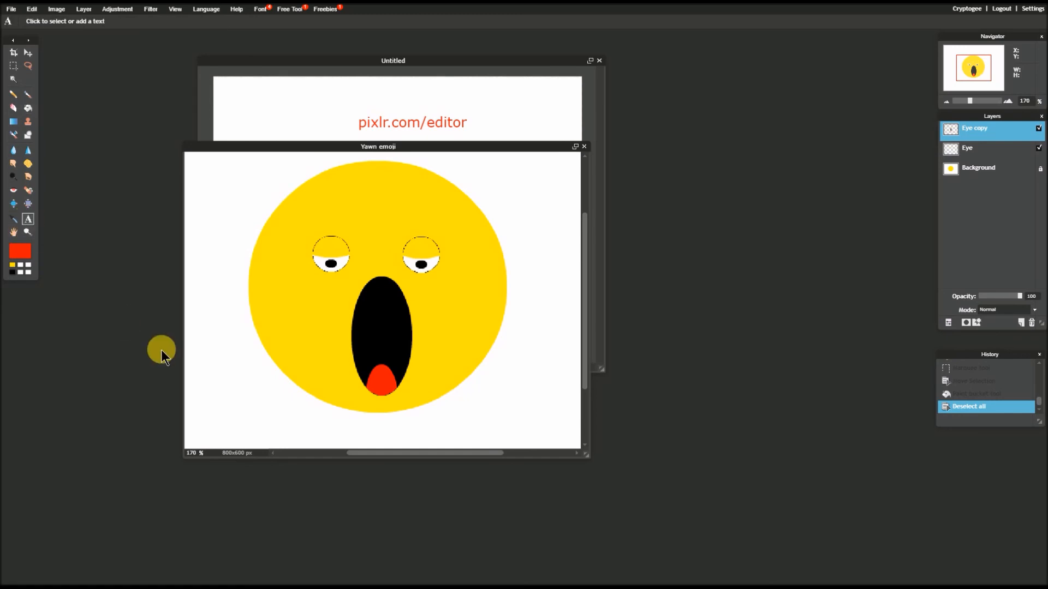
click(318, 431)
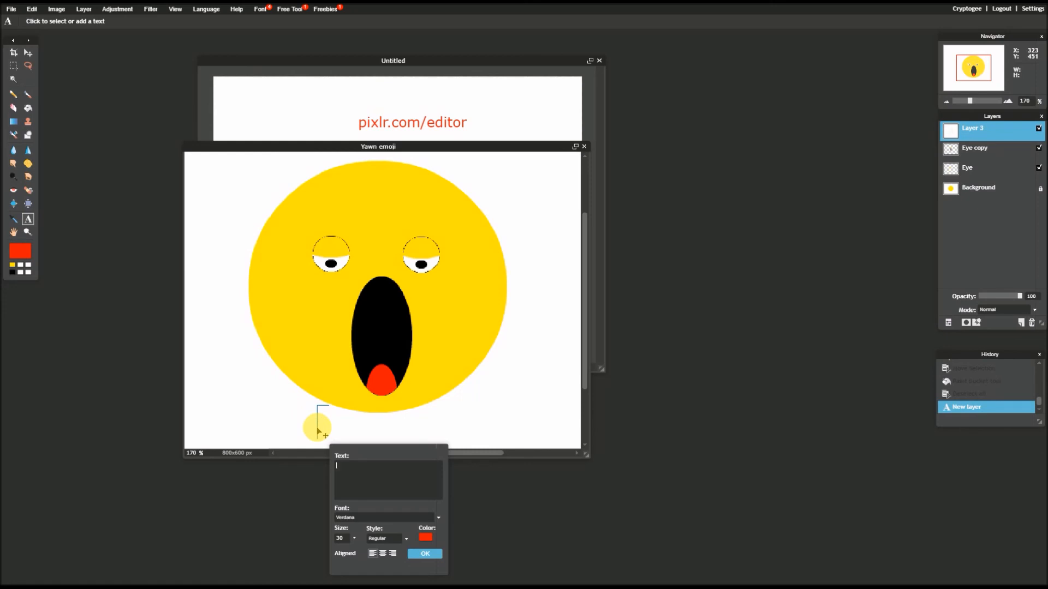
text(#Tired)
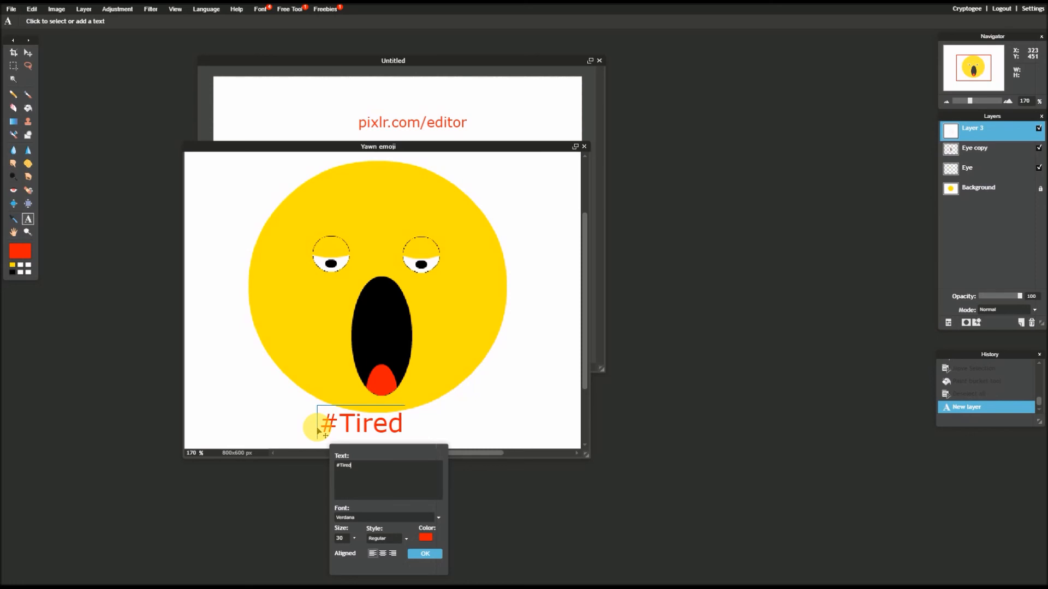
scroll(317, 434, down, 1)
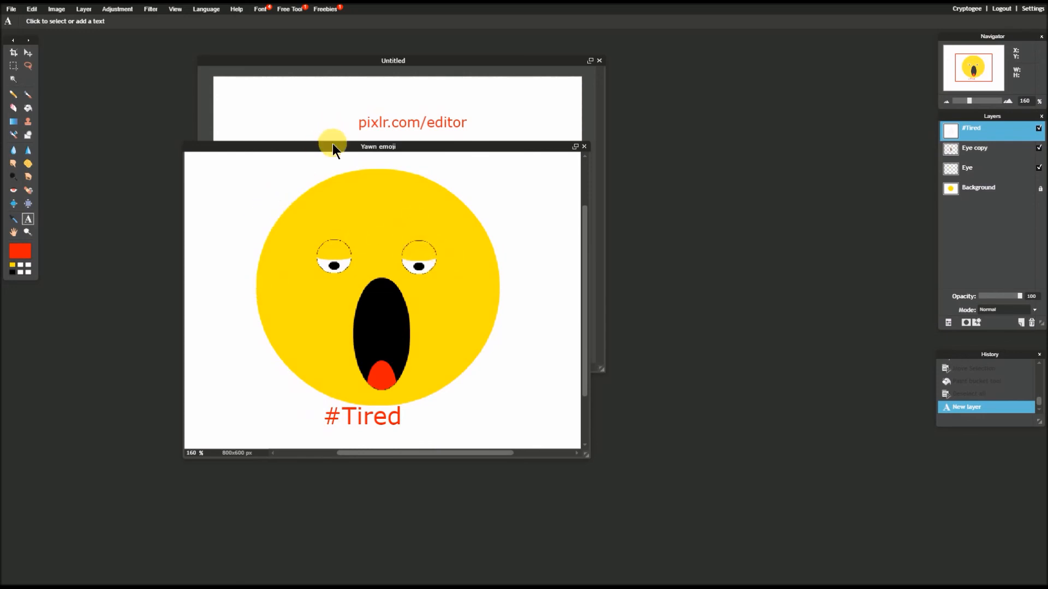
Step: Move the Yawn emoji image window aside to uncover the emoji in the Untitled image
drag(332, 146, 386, 218)
drag(512, 214, 529, 164)
drag(575, 113, 597, 70)
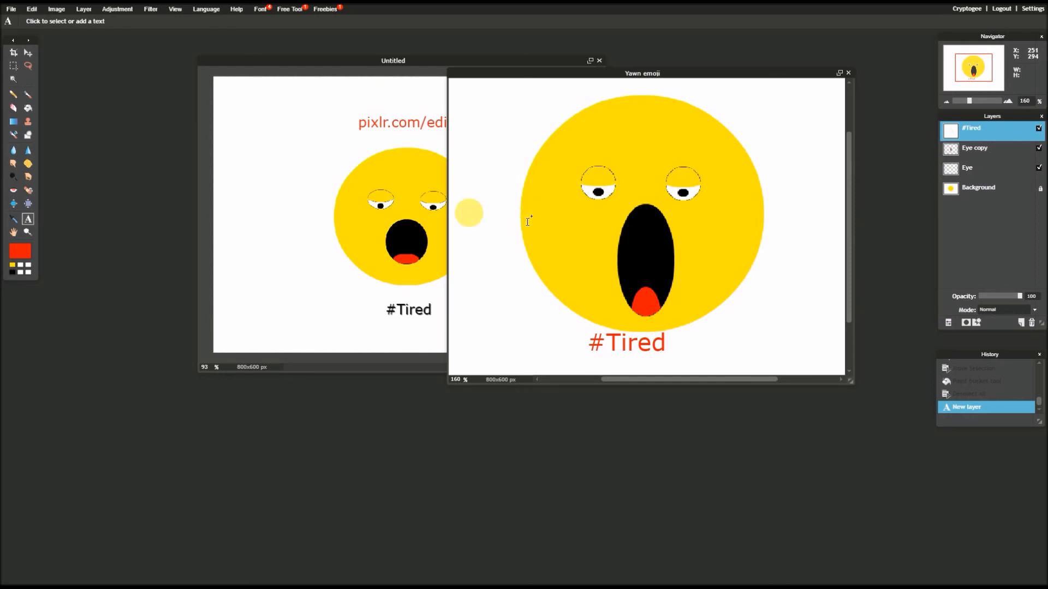
Step: Bring the Untitled image to the front, resize the Layers panel to list all its layers, and shift the History panel slightly upward
click(422, 70)
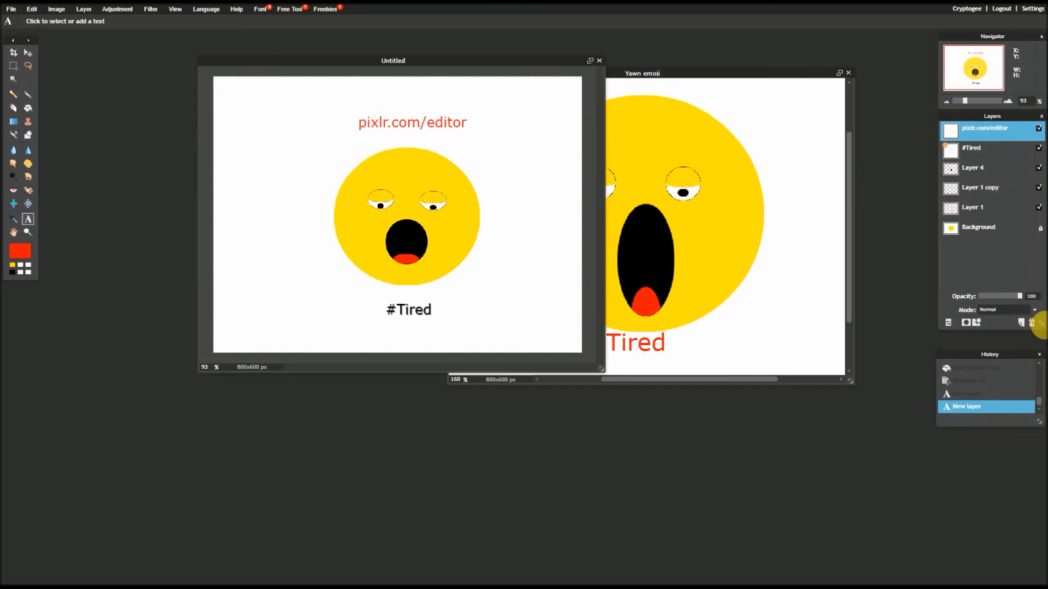
drag(1040, 326, 1039, 202)
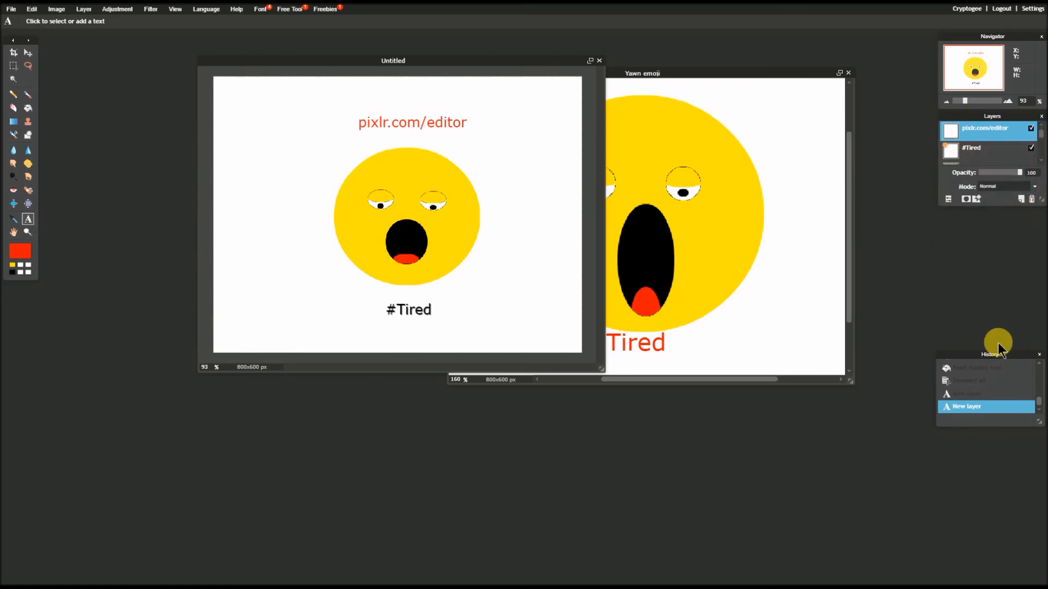
mouse_move(1002, 354)
mouse_down()
mouse_move(1005, 251)
mouse_move(993, 330)
mouse_move(1005, 334)
mouse_up()
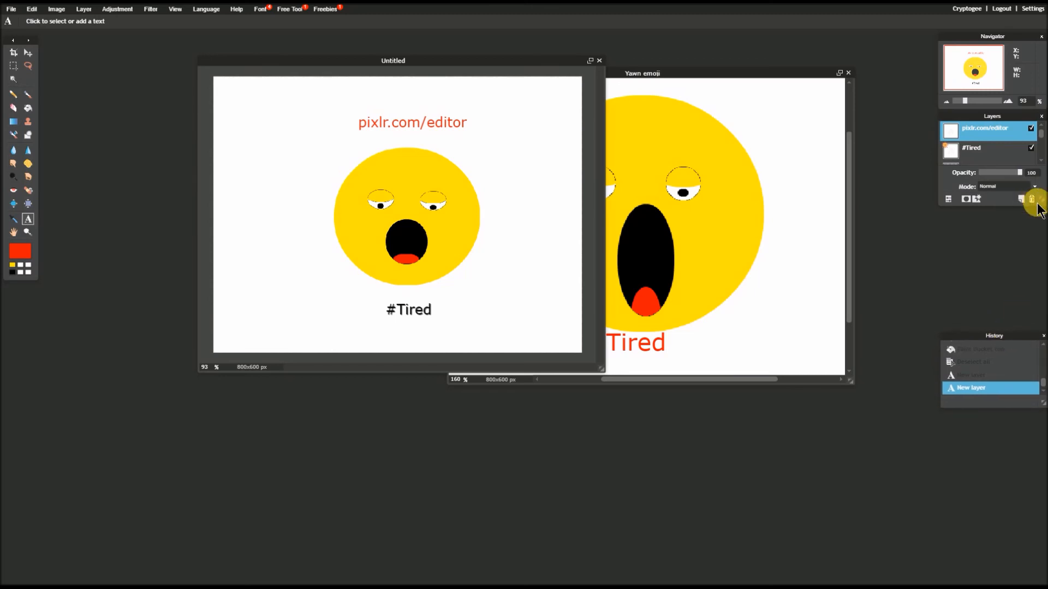
drag(1032, 200, 1030, 311)
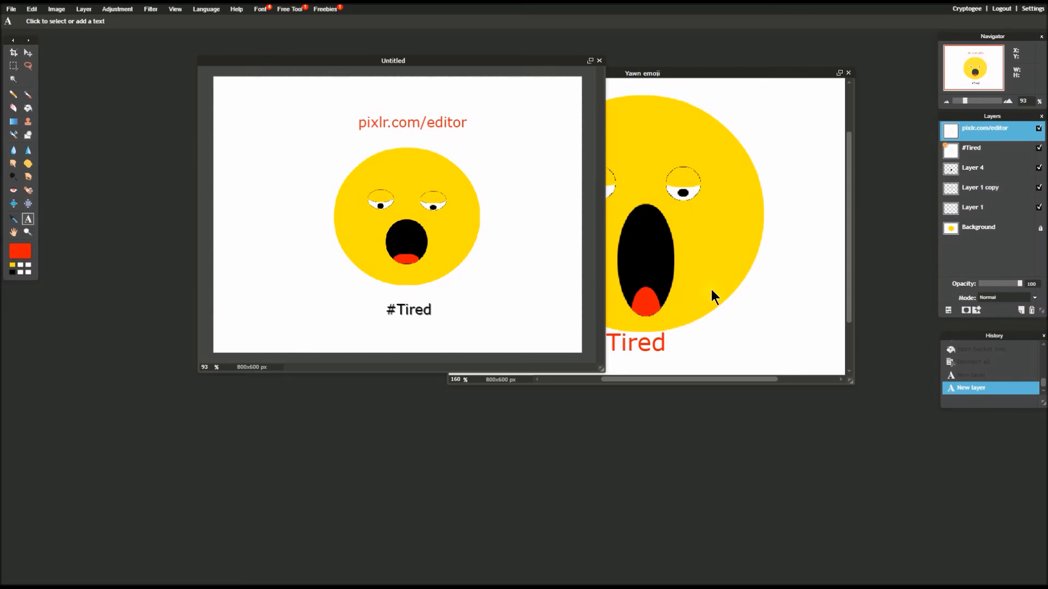
Step: Arrange the Yawn emoji and Untitled image windows side by side without overlap
click(659, 343)
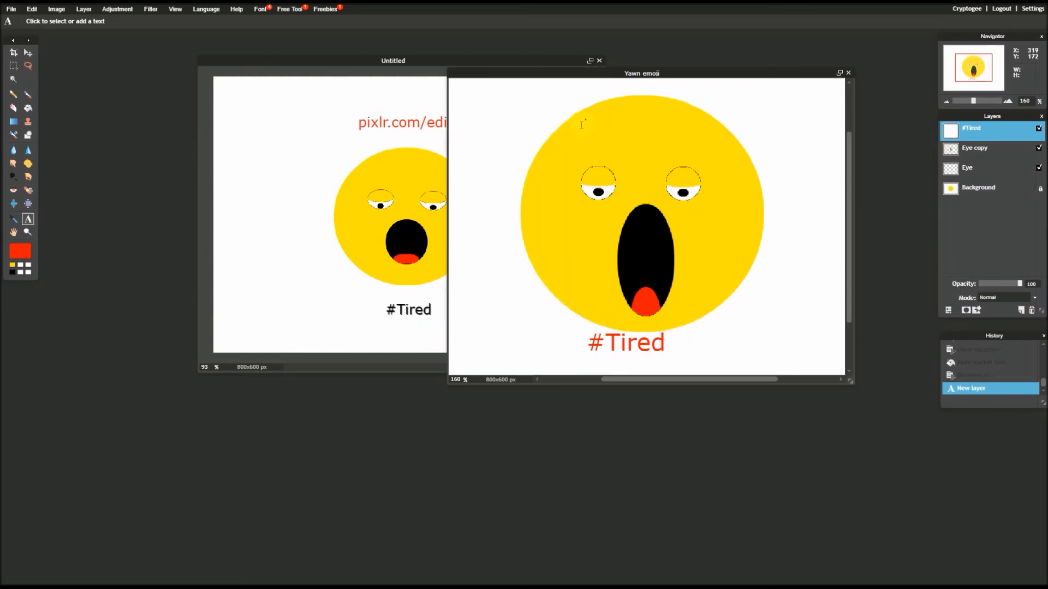
click(588, 70)
drag(588, 68, 631, 44)
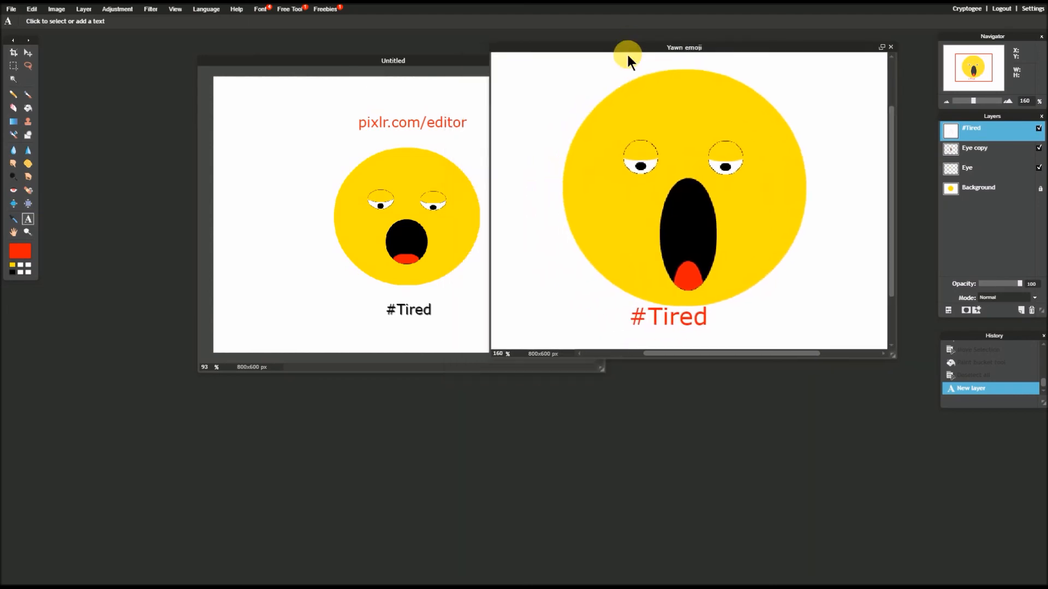
click(480, 64)
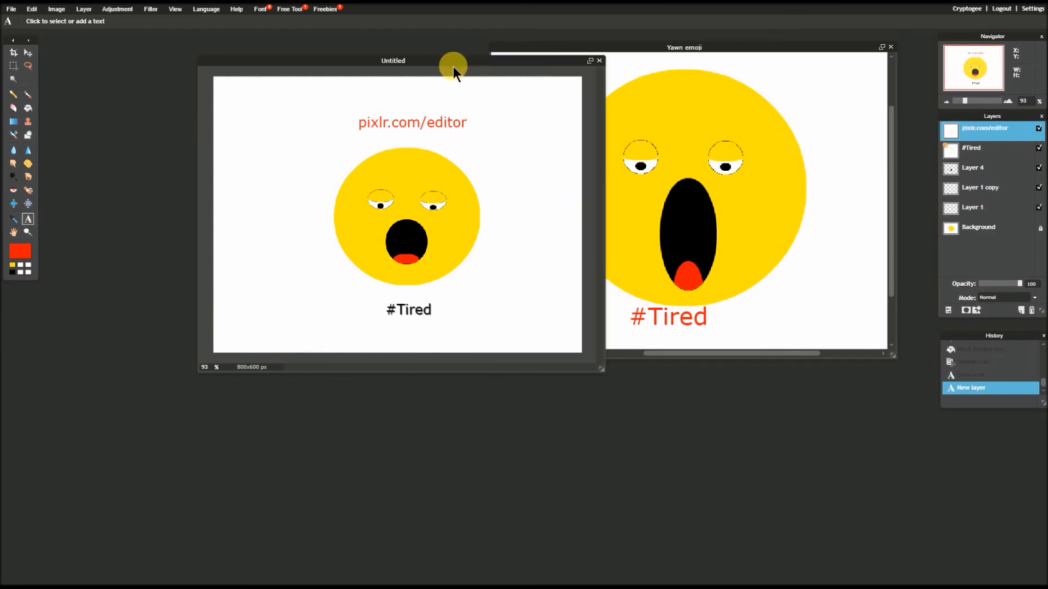
drag(448, 63, 328, 50)
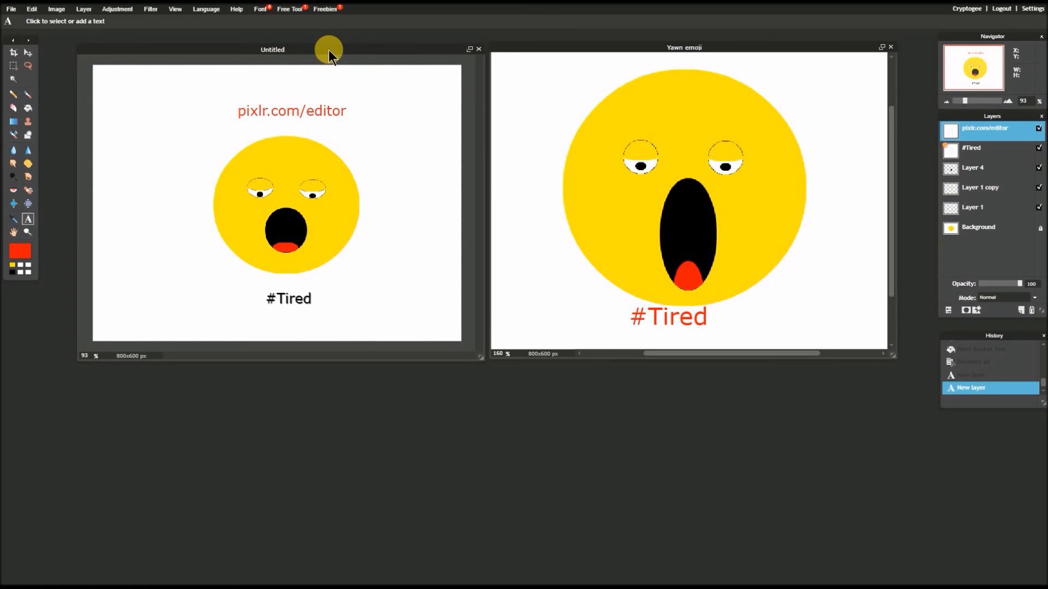